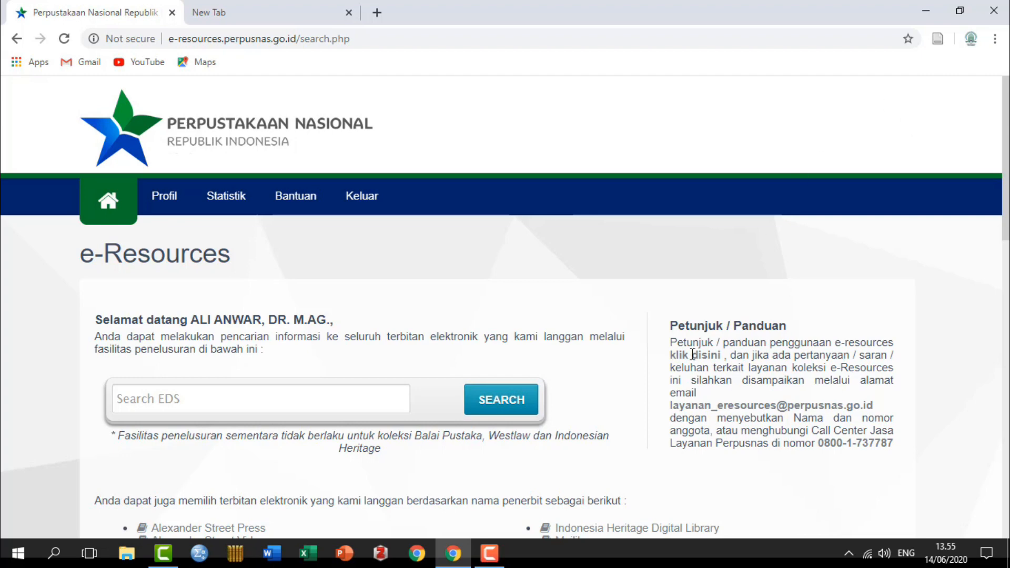
Step: Scroll through the subscribed publisher logo grid on e-Resources and back to the top
scroll(692, 354, down, 12)
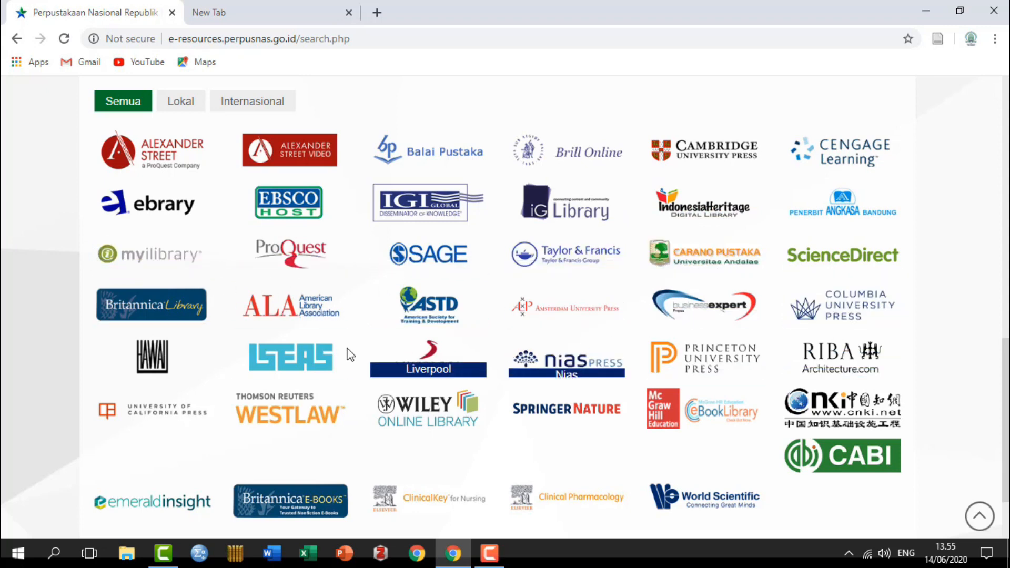
scroll(430, 434, down, 2)
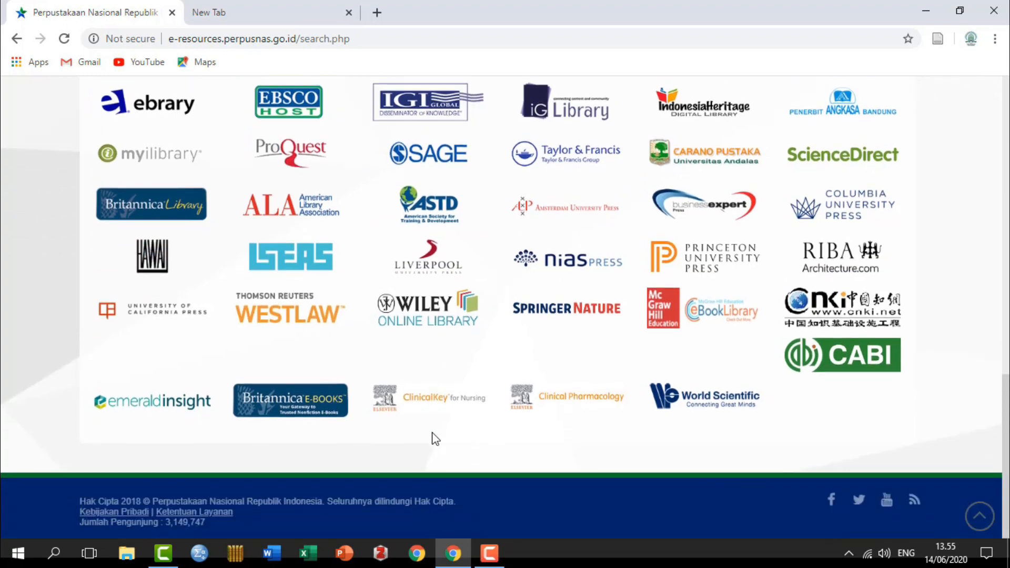
scroll(437, 429, up, 6)
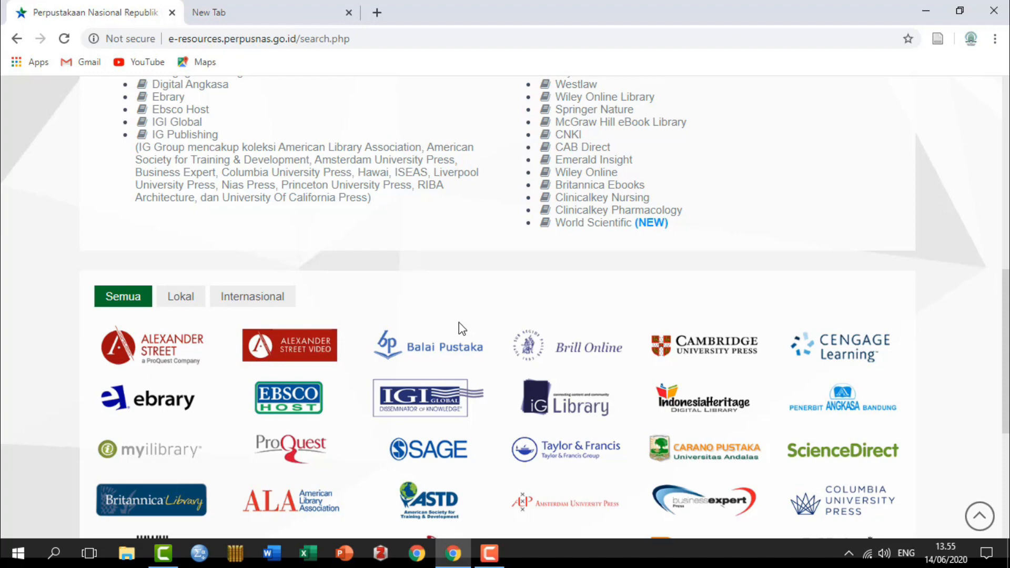
scroll(459, 323, up, 10)
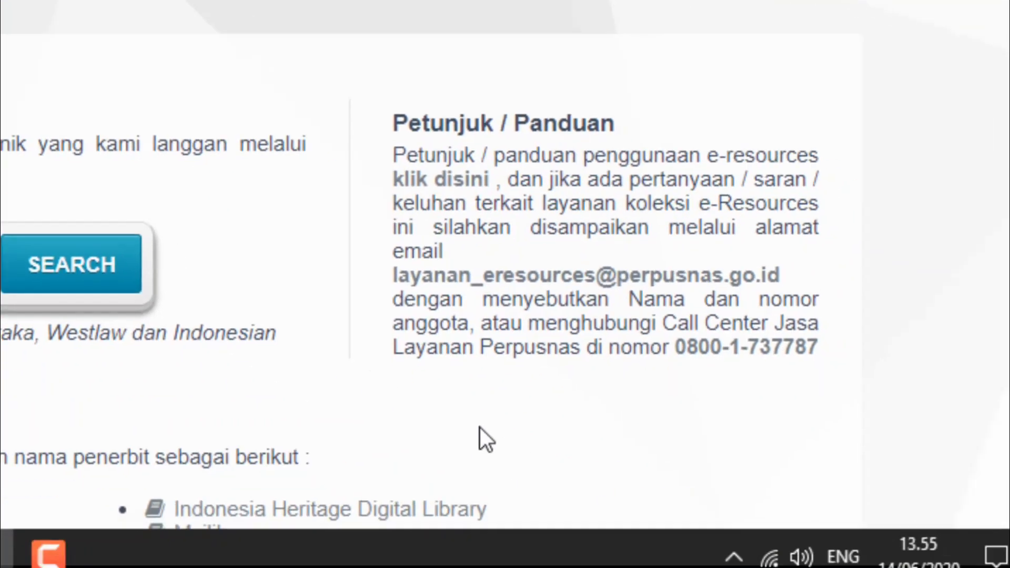
scroll(485, 400, down, 5)
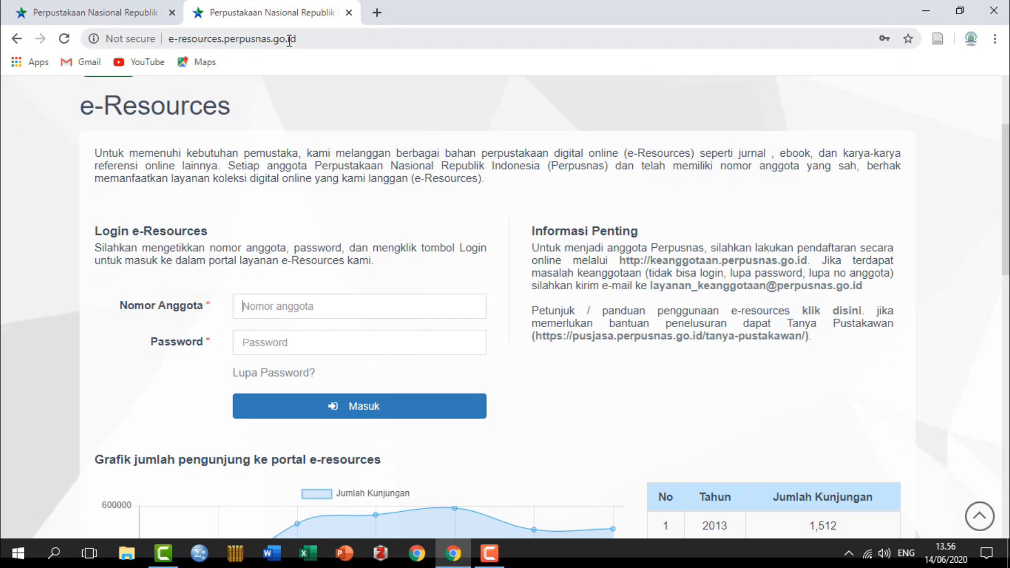
Step: In a new tab, search Google for 'keanggotaan perpusnas' and open the Pendaftaran Anggota result
click(377, 16)
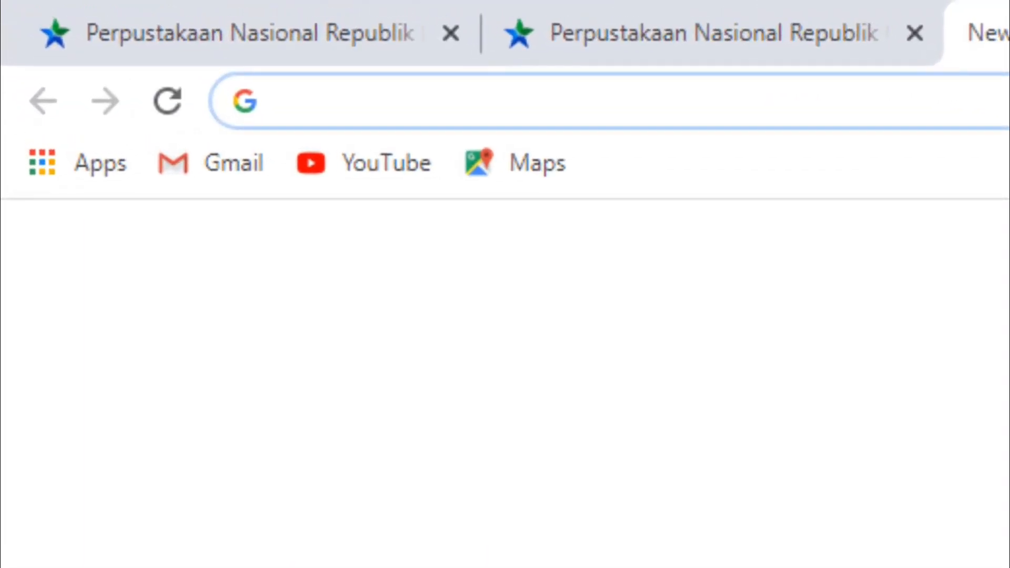
text(kea)
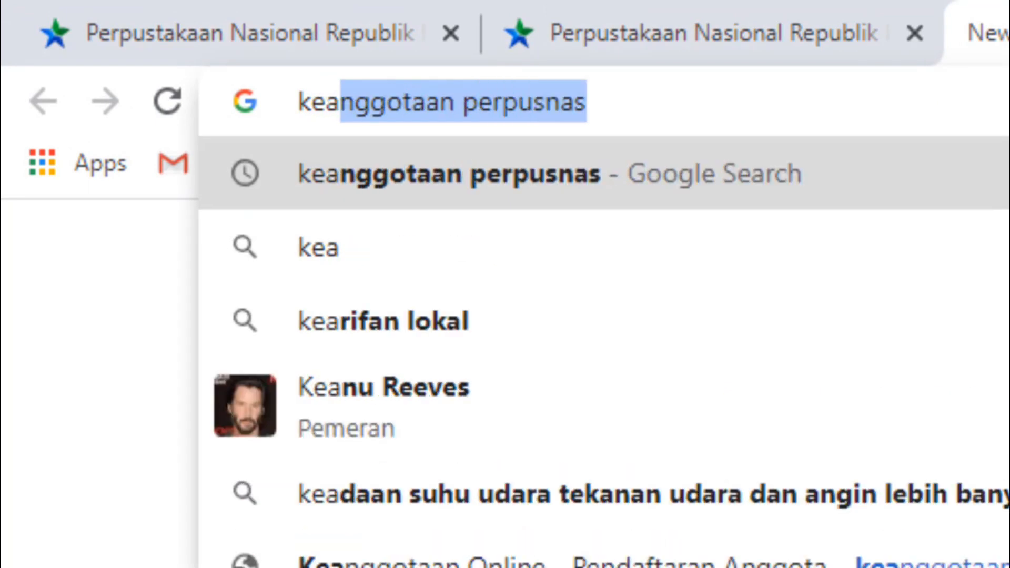
key(Return)
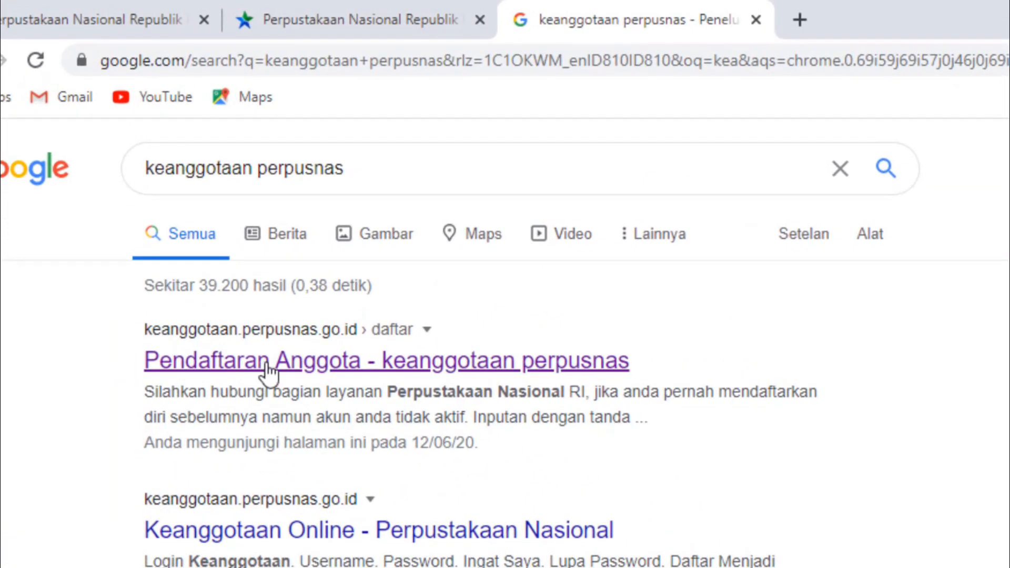
click(269, 374)
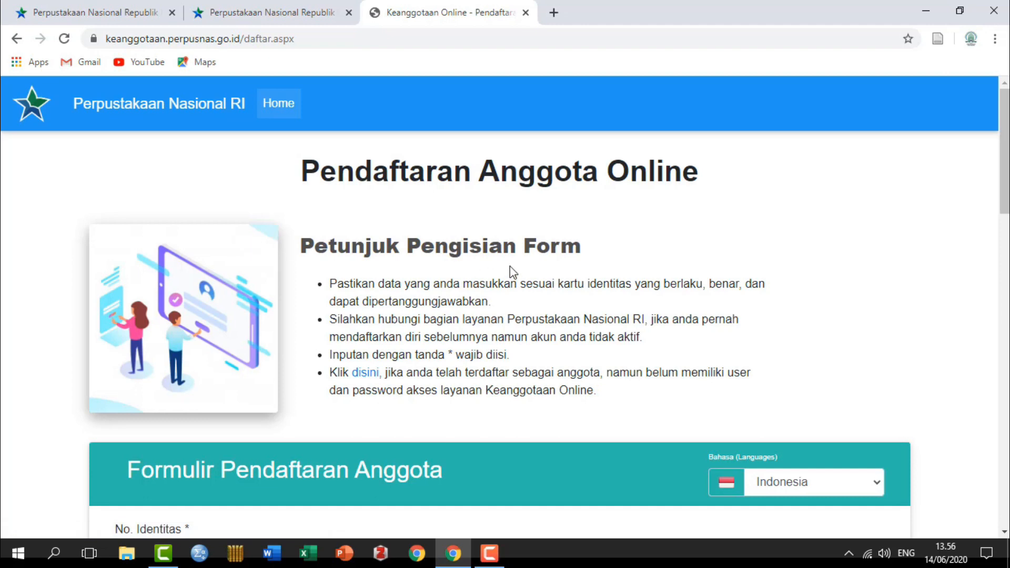
scroll(510, 267, down, 4)
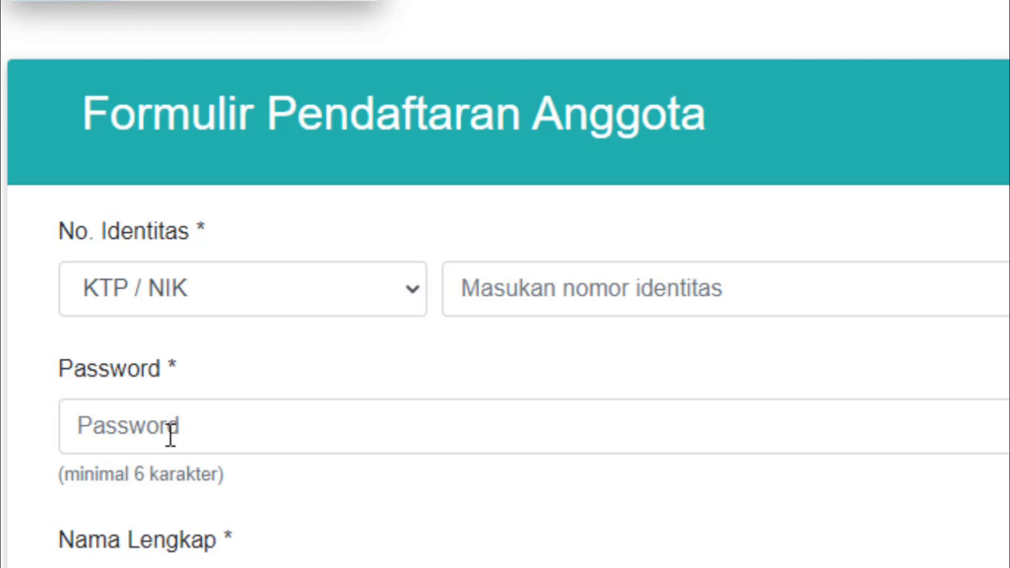
click(120, 288)
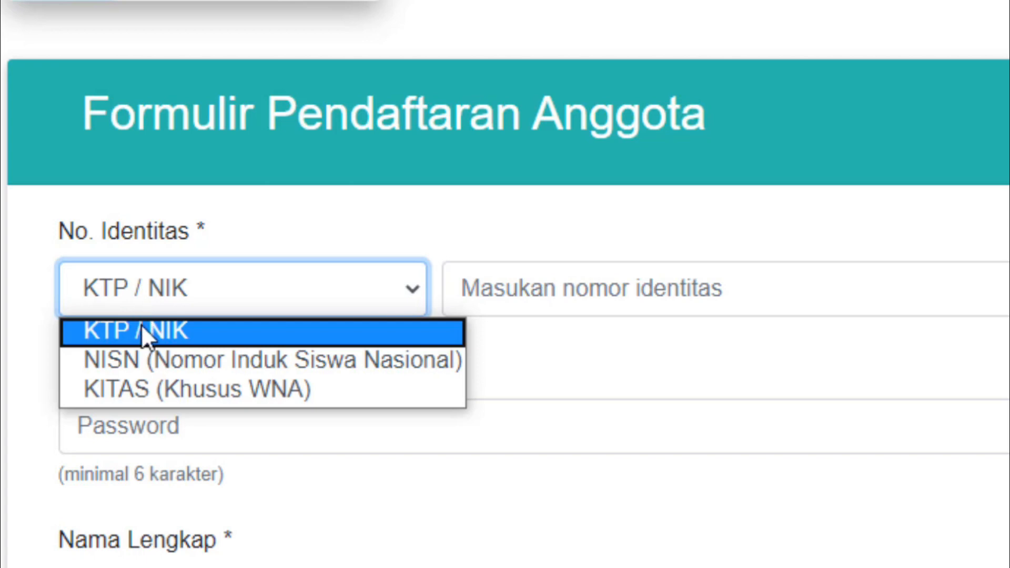
click(141, 333)
click(452, 278)
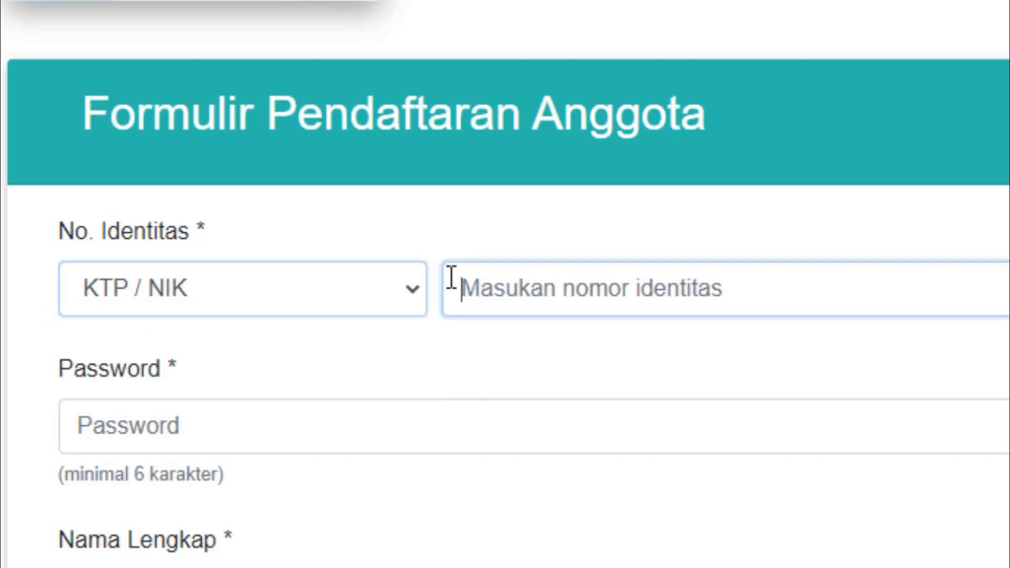
right_click(465, 315)
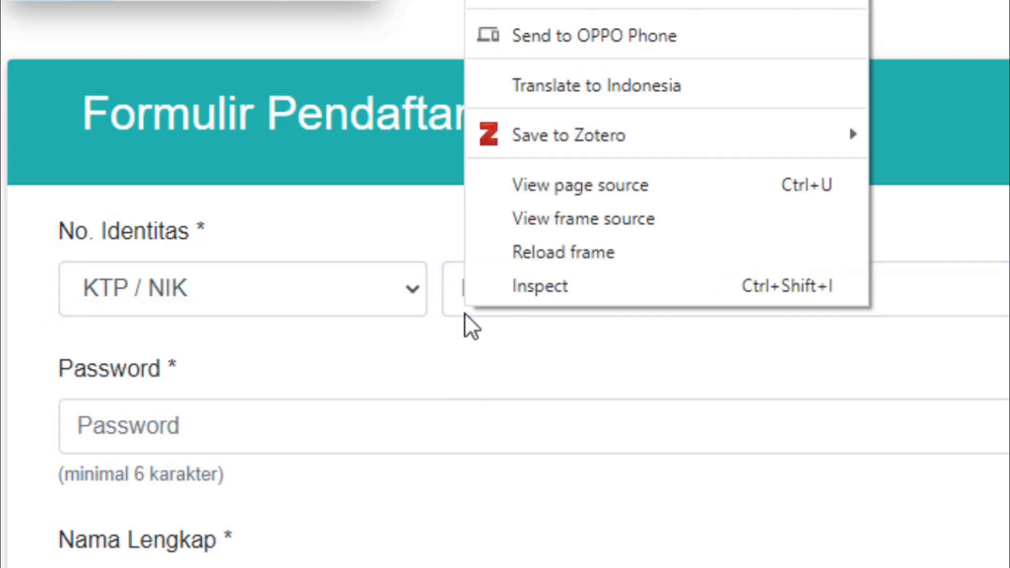
key(Escape)
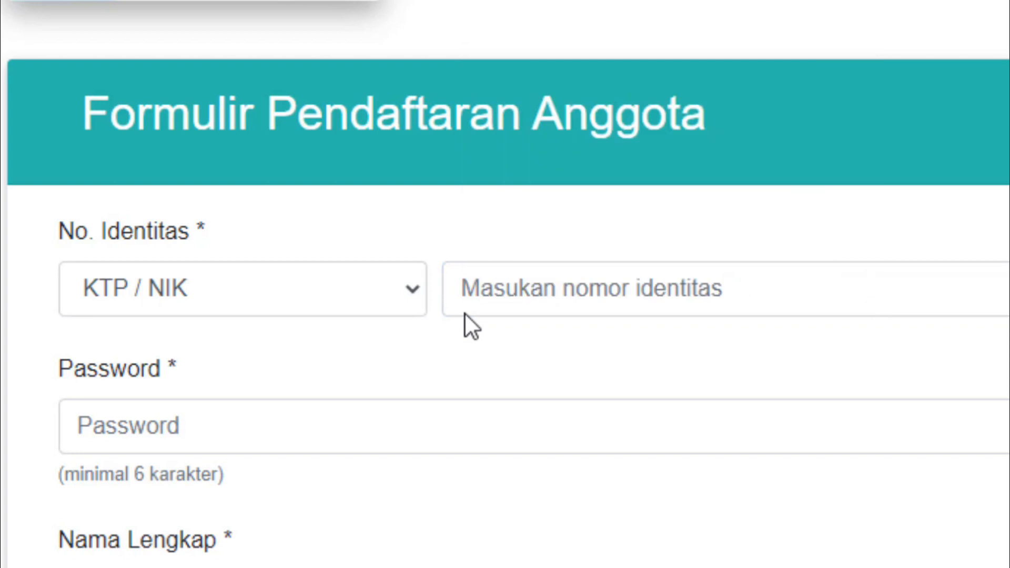
click(466, 314)
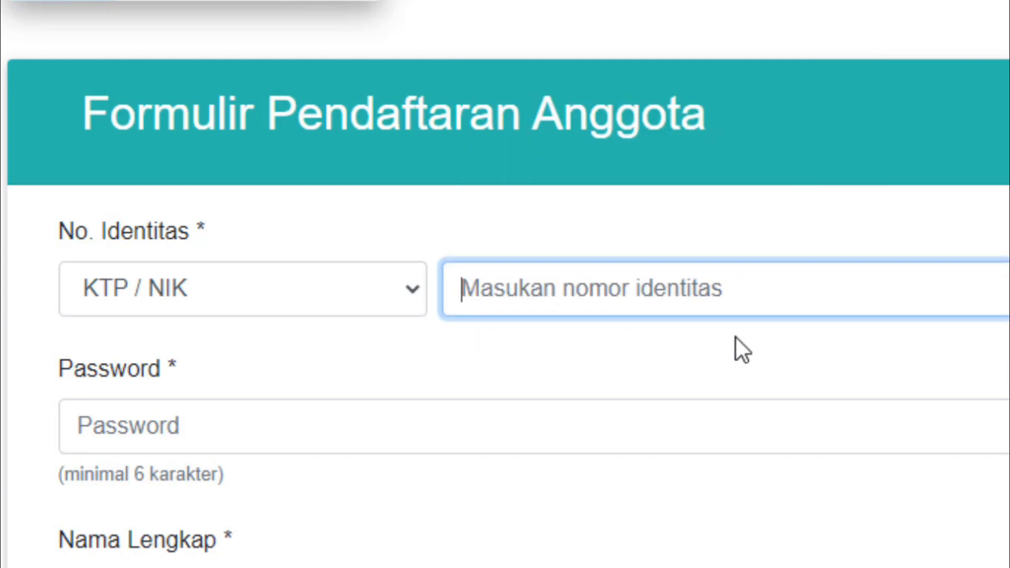
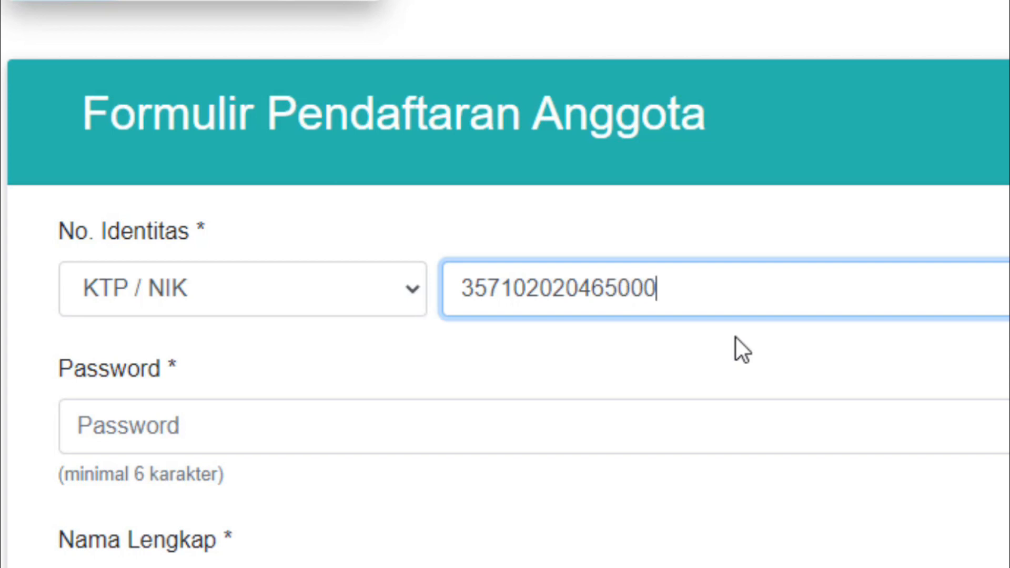
Step: Enter the applicant's KTP/NIK number and an account password that the form accepts as valid
click(216, 431)
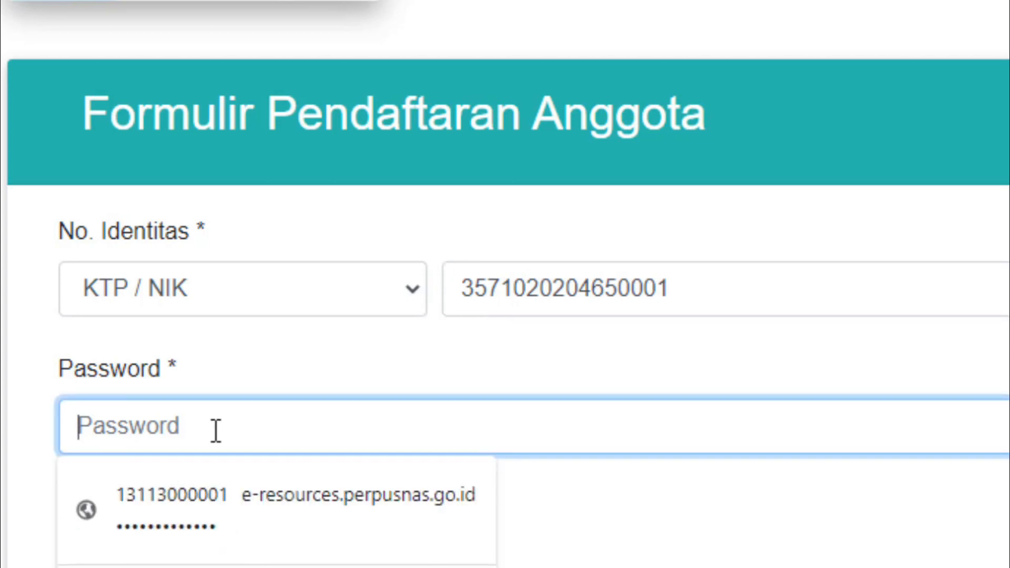
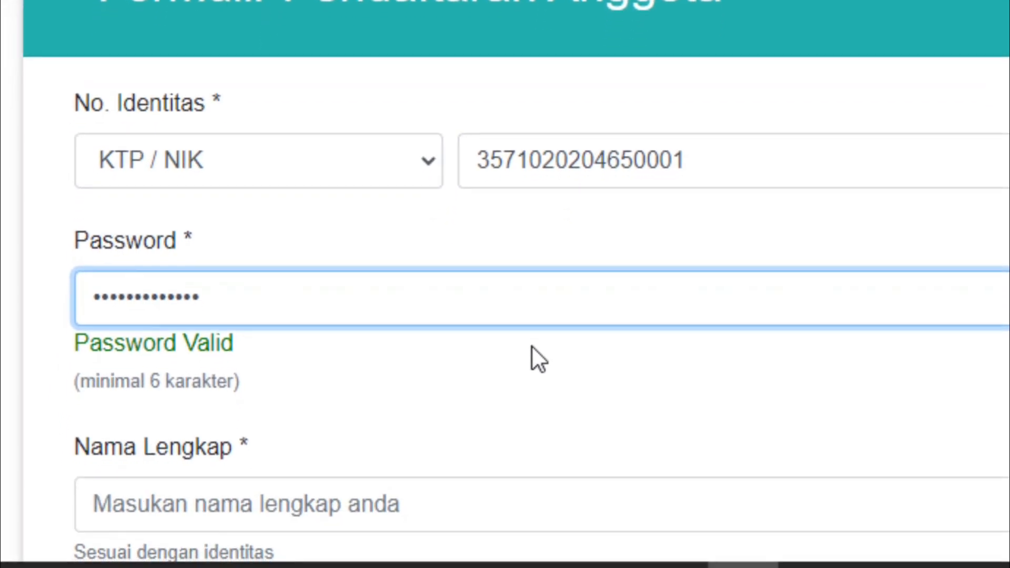
scroll(534, 352, down, 4)
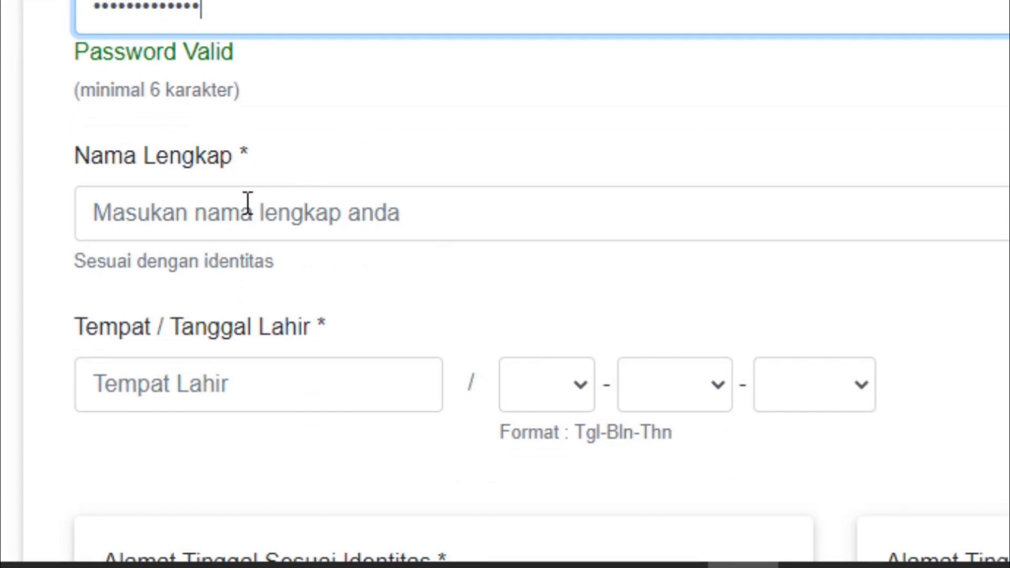
Step: Enter the applicant's full name and Kediri as the place of birth
click(227, 211)
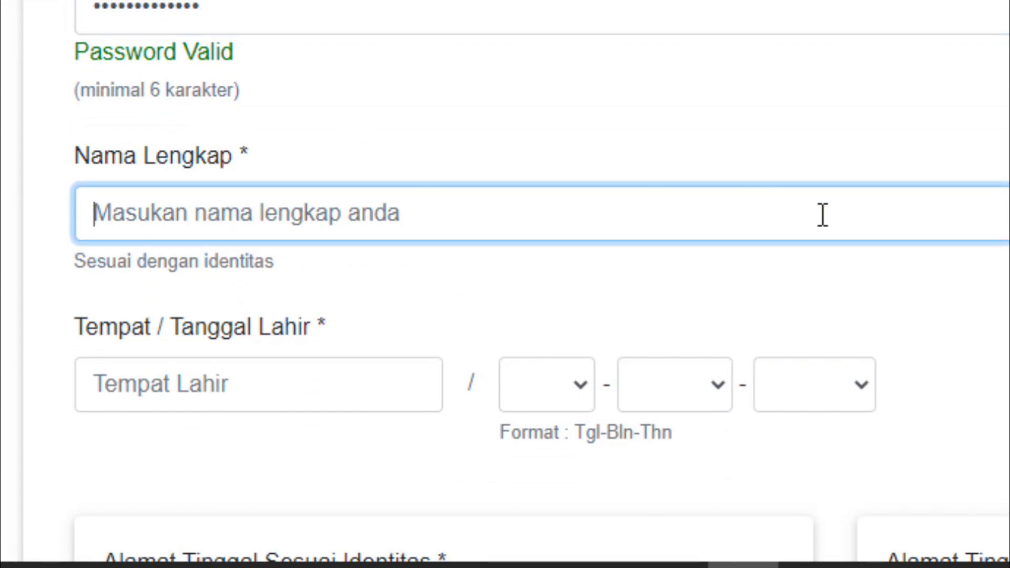
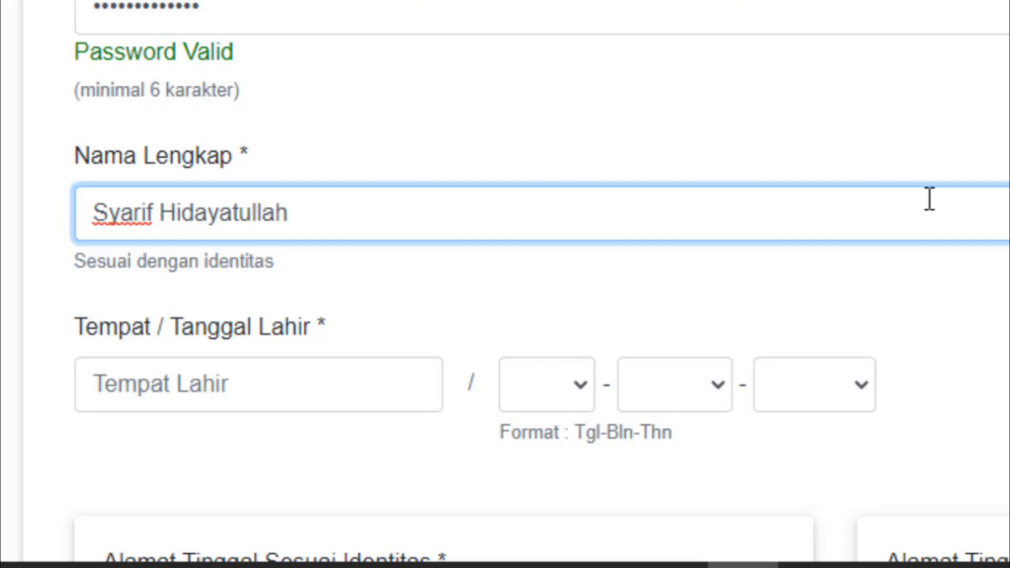
scroll(916, 210, down, 5)
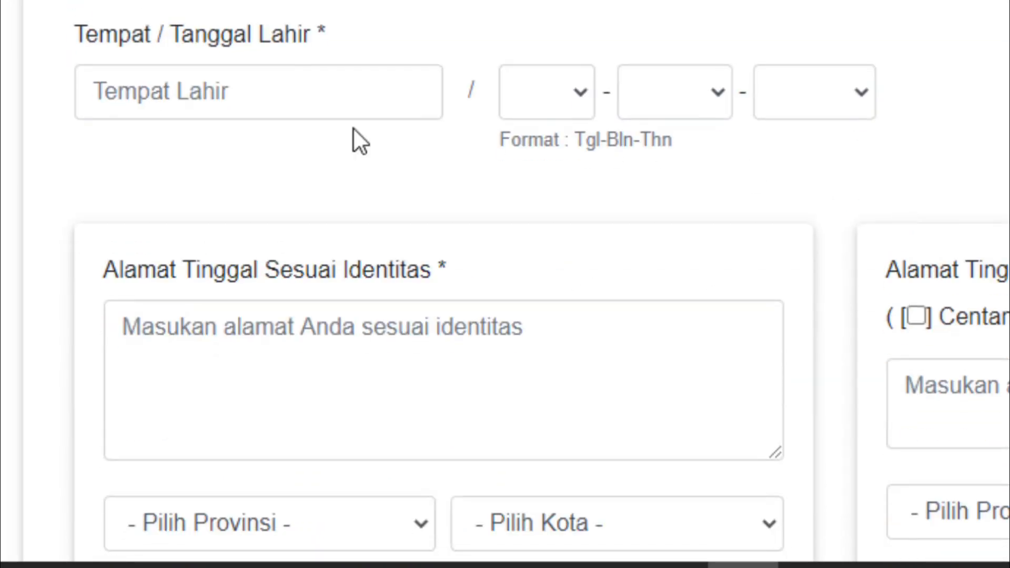
click(209, 100)
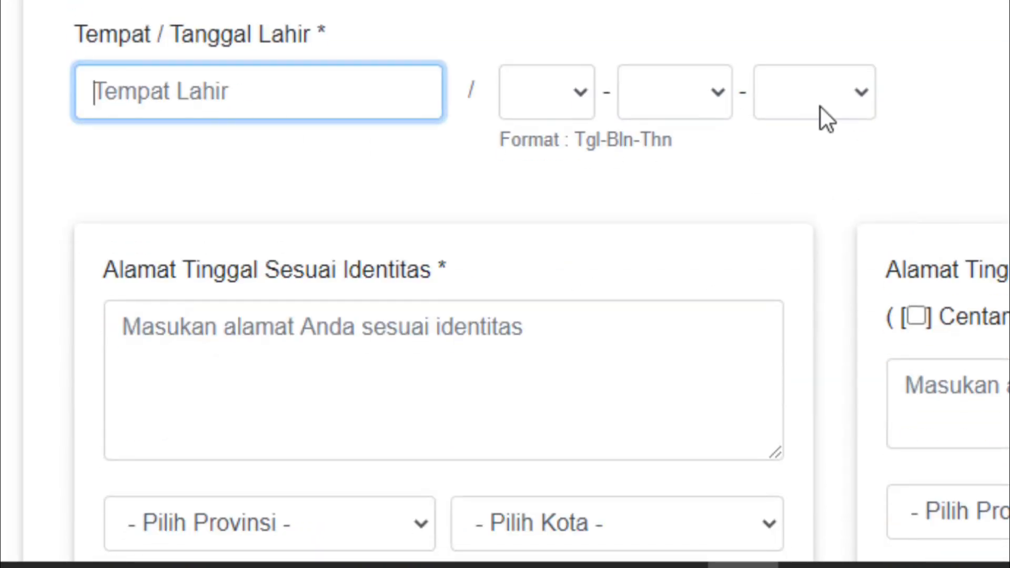
text(Kediri)
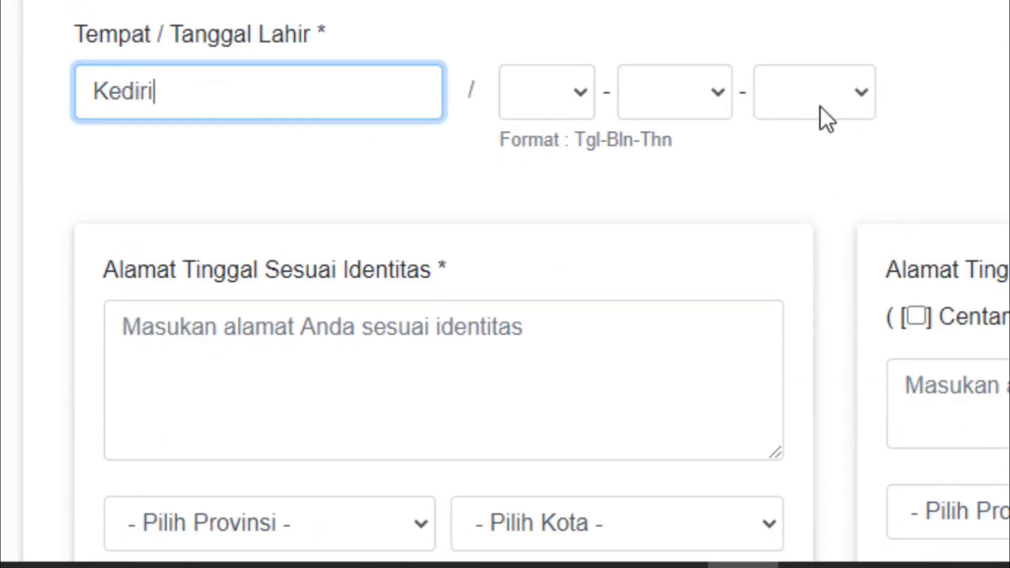
click(584, 96)
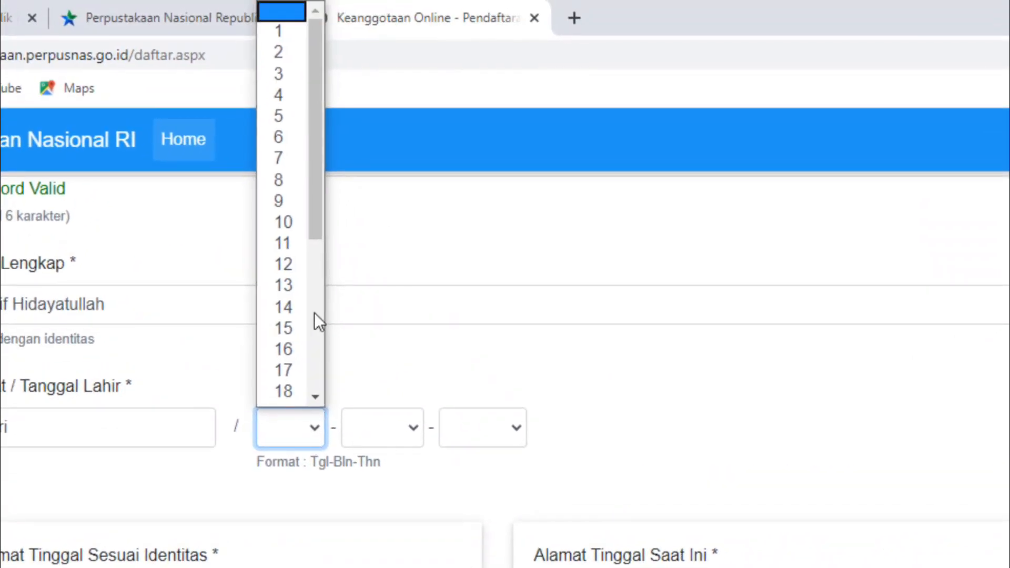
click(299, 67)
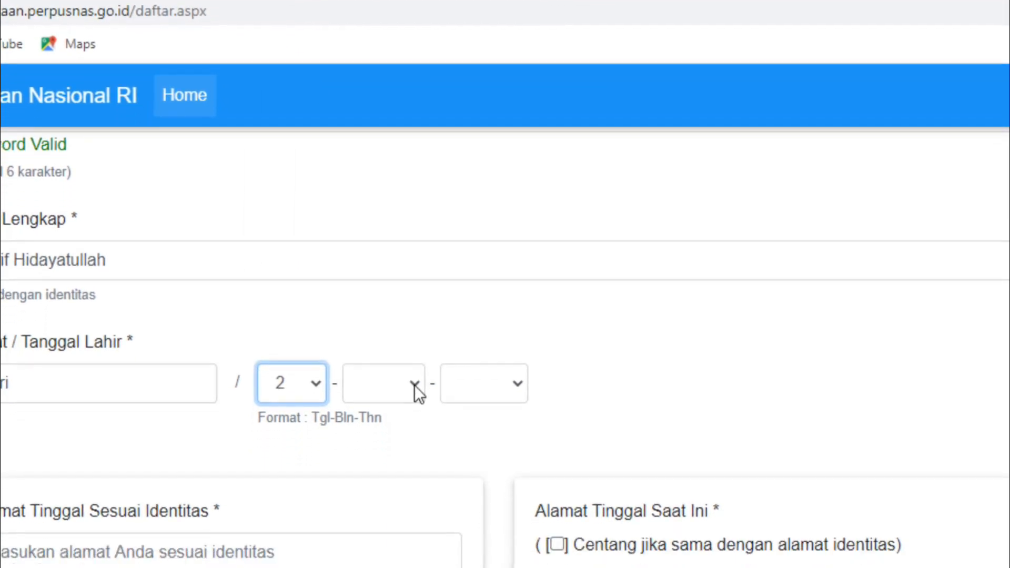
click(414, 384)
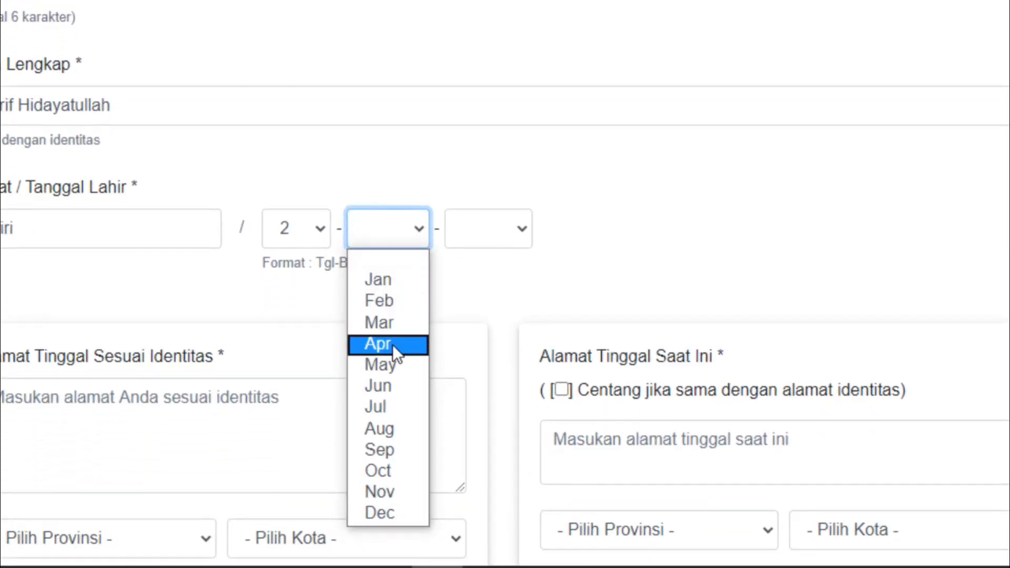
click(392, 499)
click(519, 231)
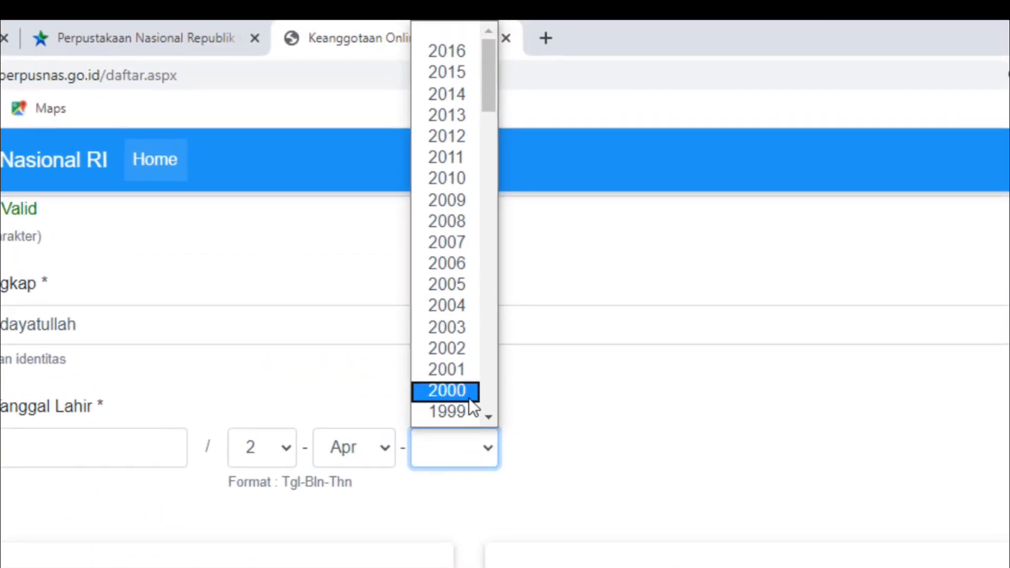
scroll(469, 398, down, 10)
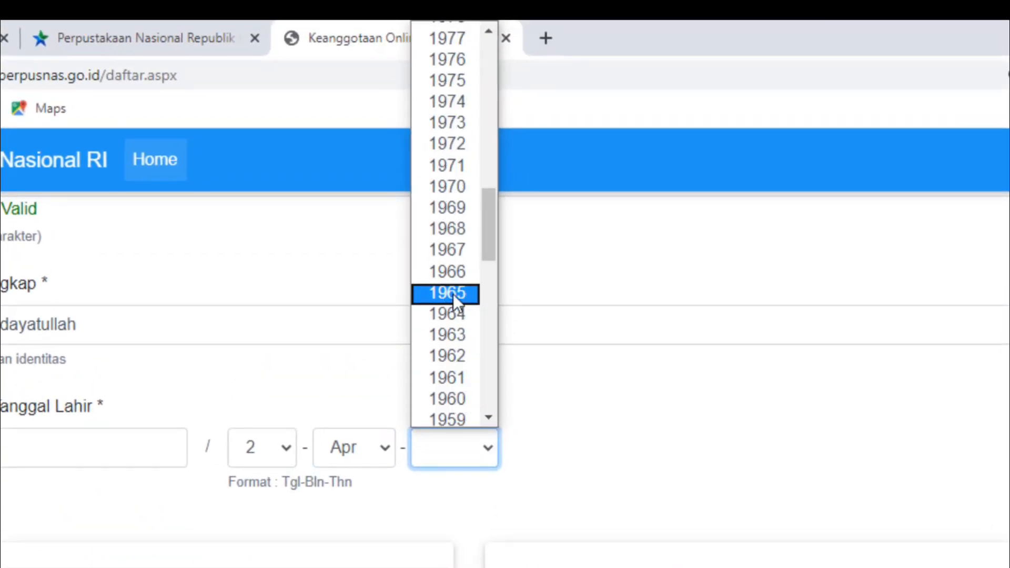
click(453, 293)
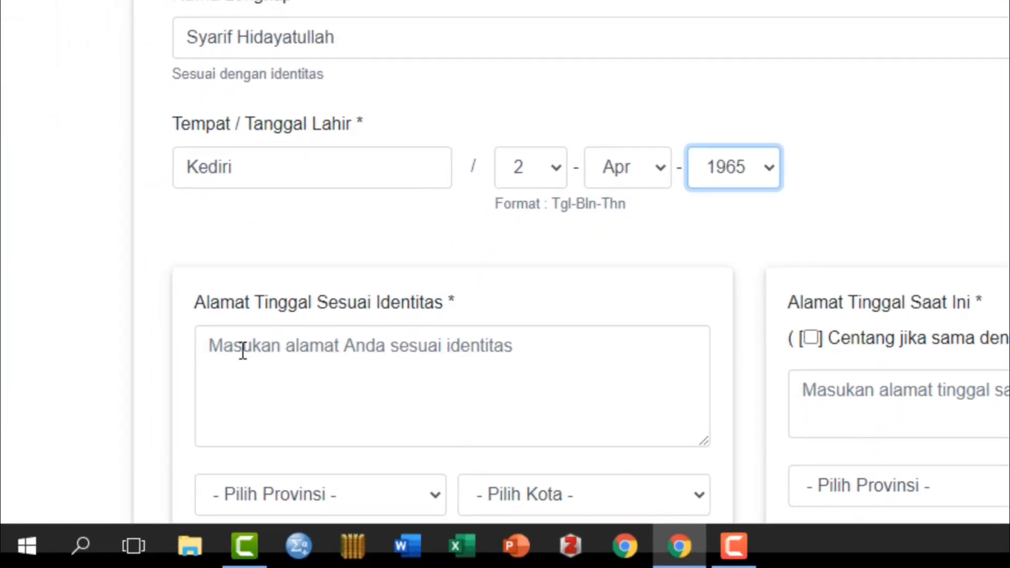
Step: Fill in the street address shown on the identity card
click(246, 350)
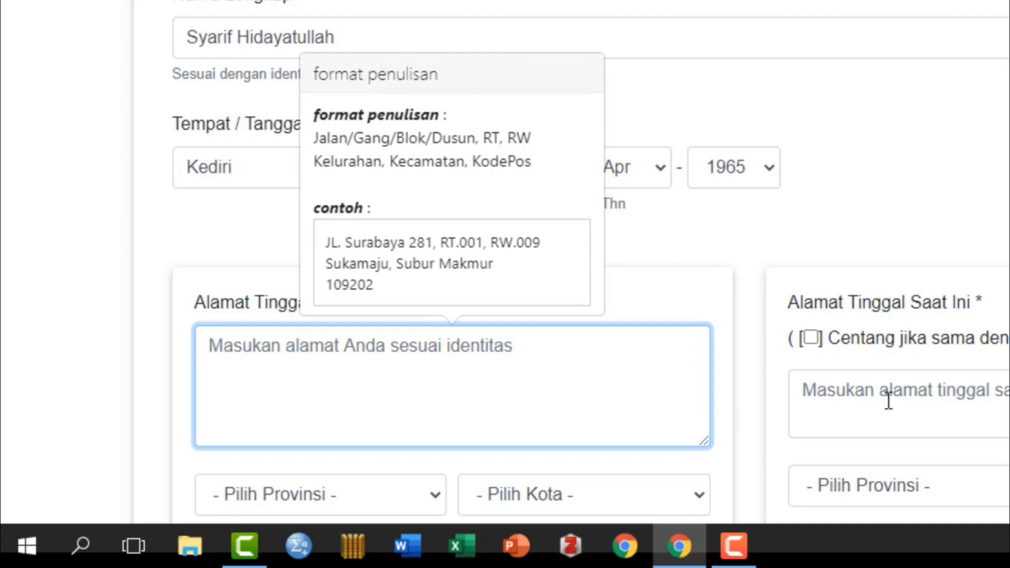
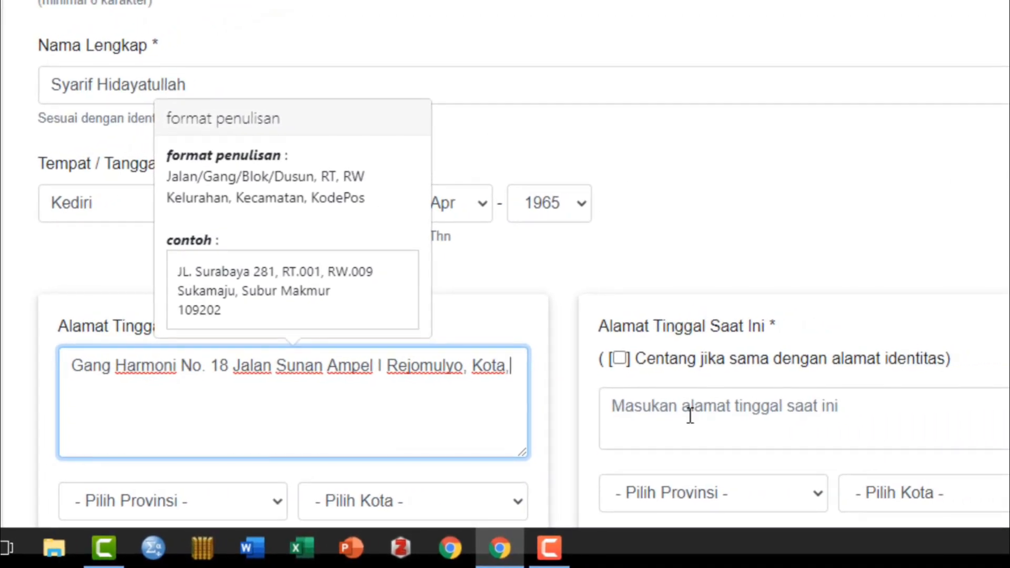
scroll(691, 413, down, 2)
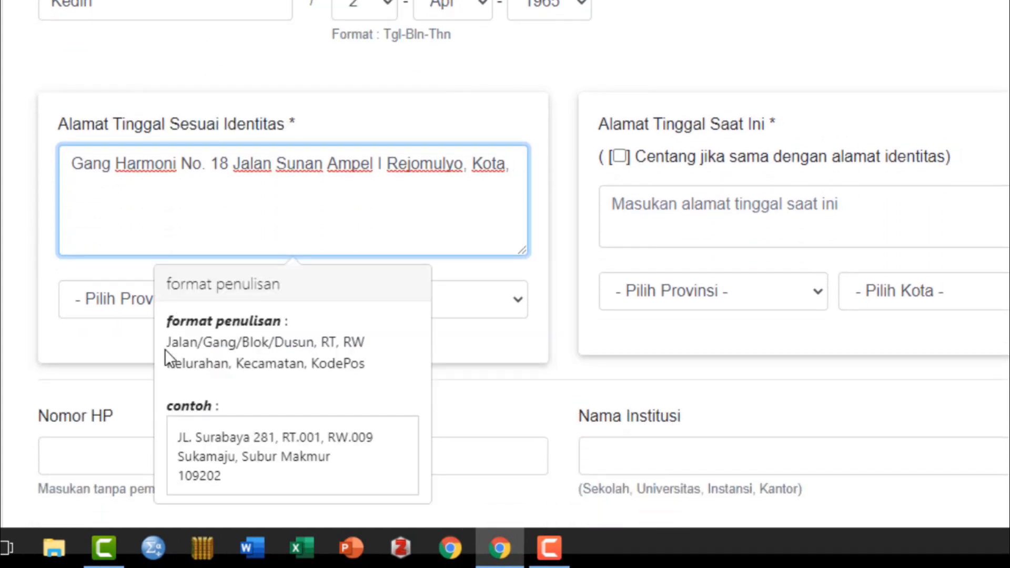
click(103, 335)
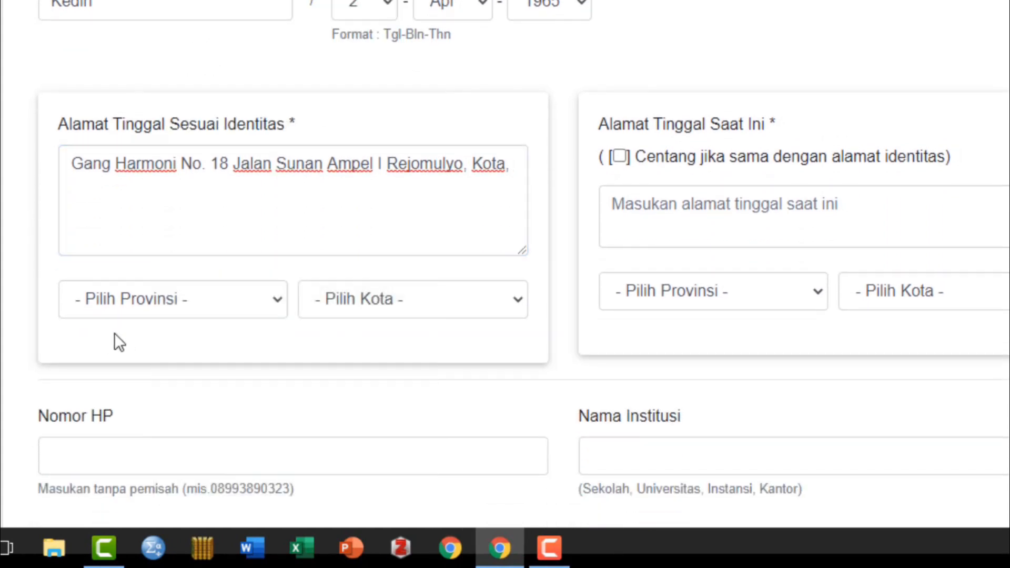
Step: Choose province Jawa Timur and city Kota Kediri, then mark the current address as identical
click(278, 300)
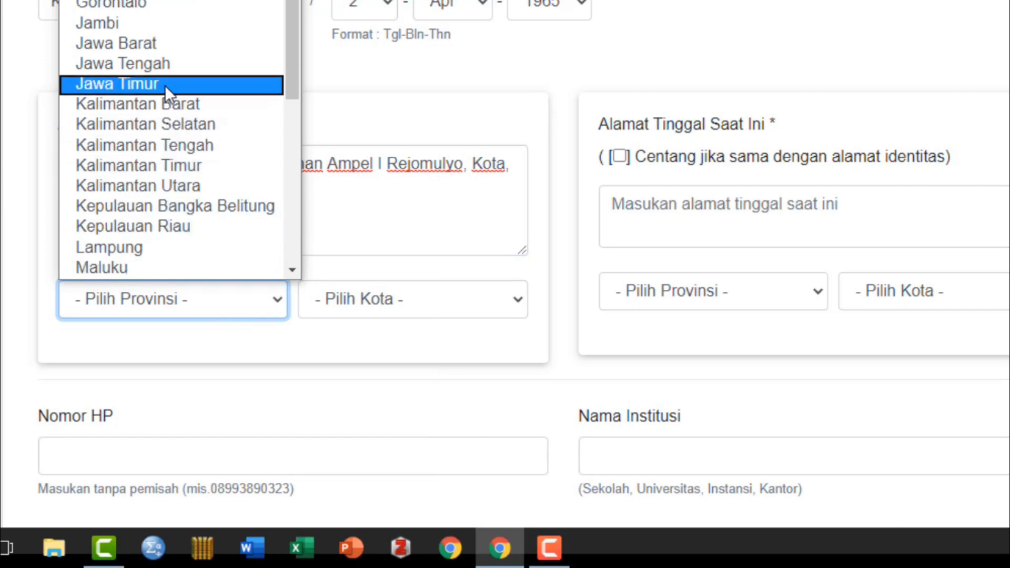
click(166, 84)
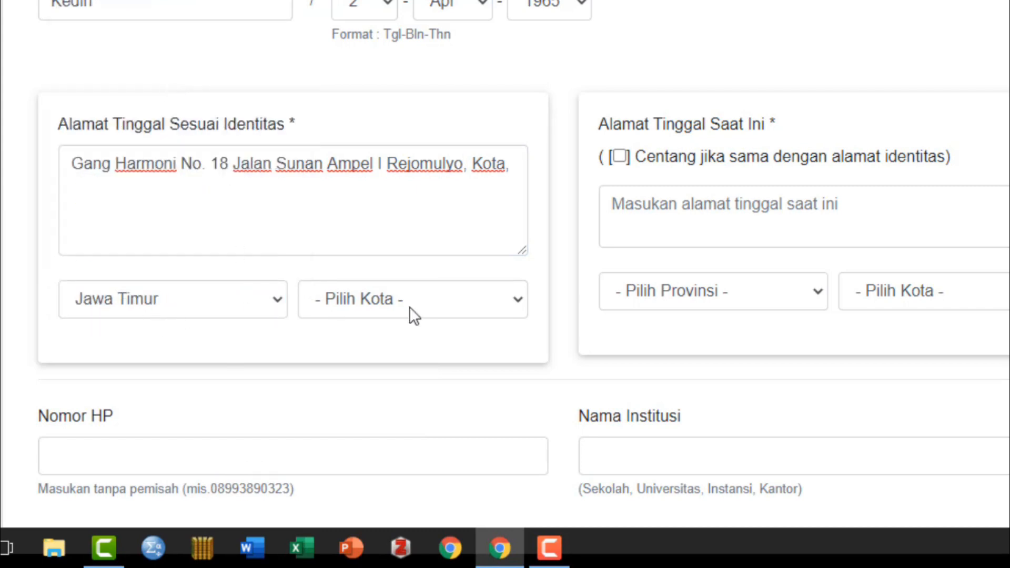
click(517, 300)
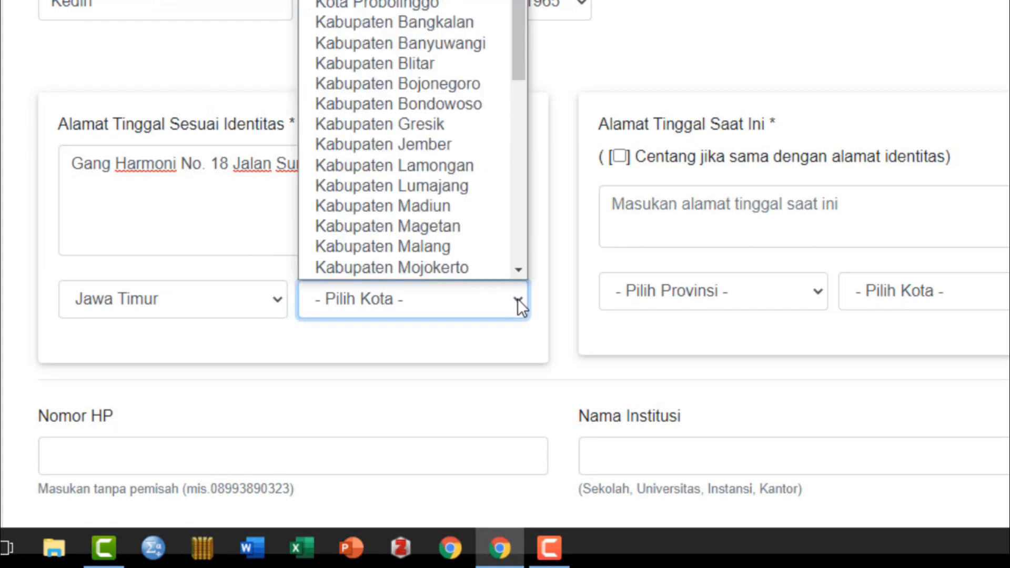
scroll(513, 251, down, 8)
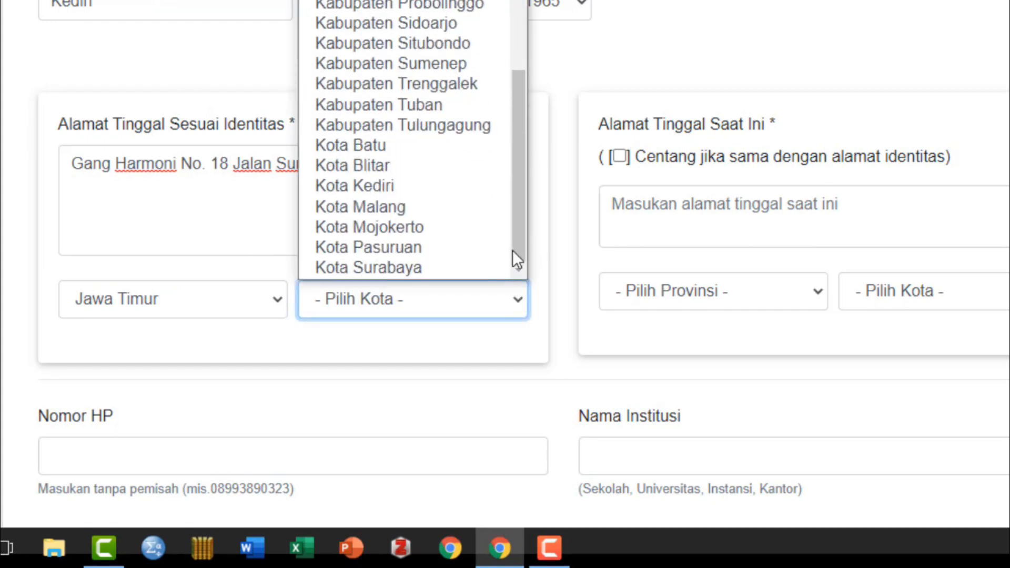
click(402, 189)
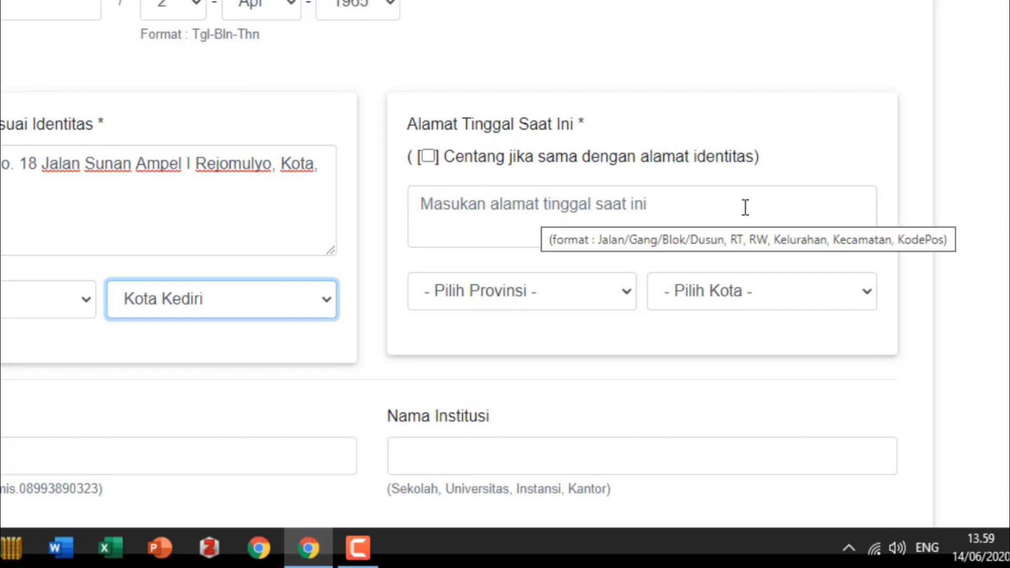
click(432, 156)
Step: Enter the applicant's mobile phone number
scroll(579, 347, down, 5)
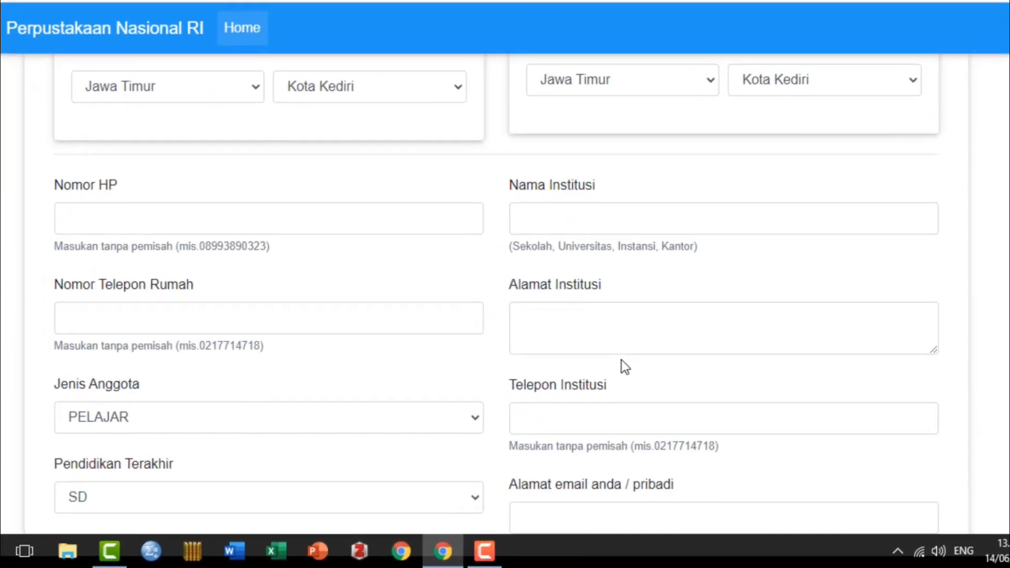
click(97, 219)
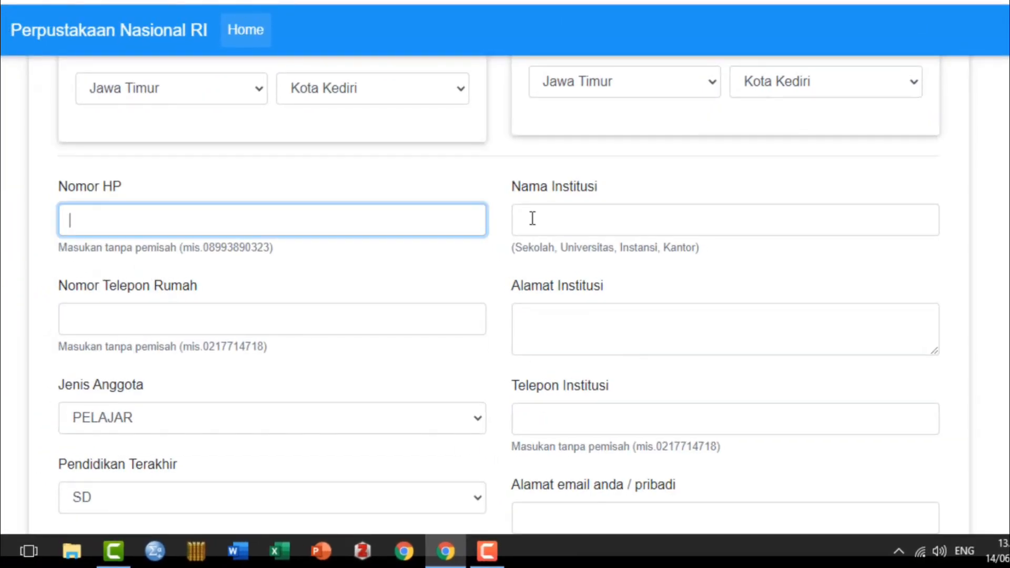
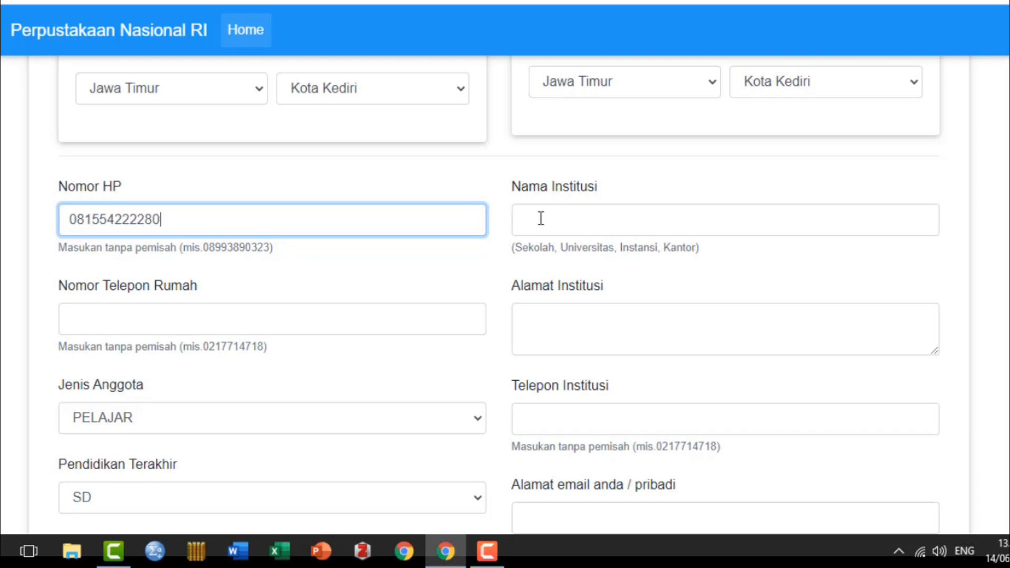
Step: Set the institution name to IAIN Kediri and enter the institution's street address
click(542, 219)
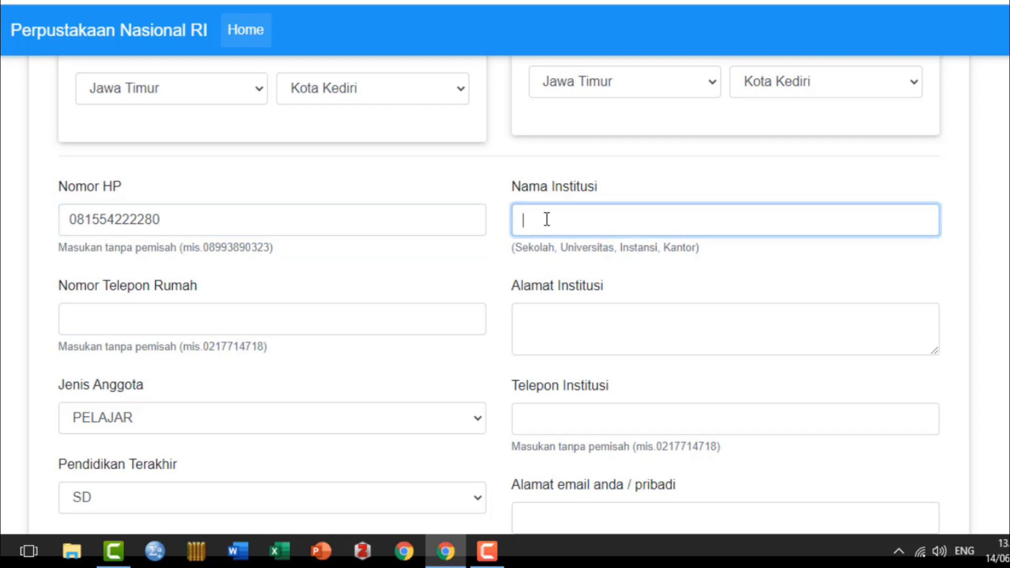
text(IAIN )
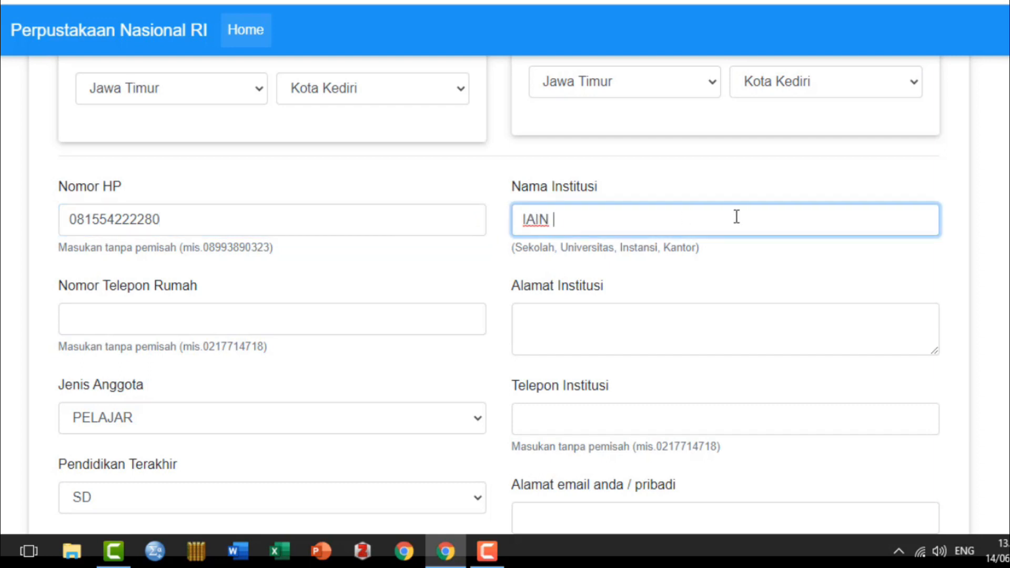
text(Kediri)
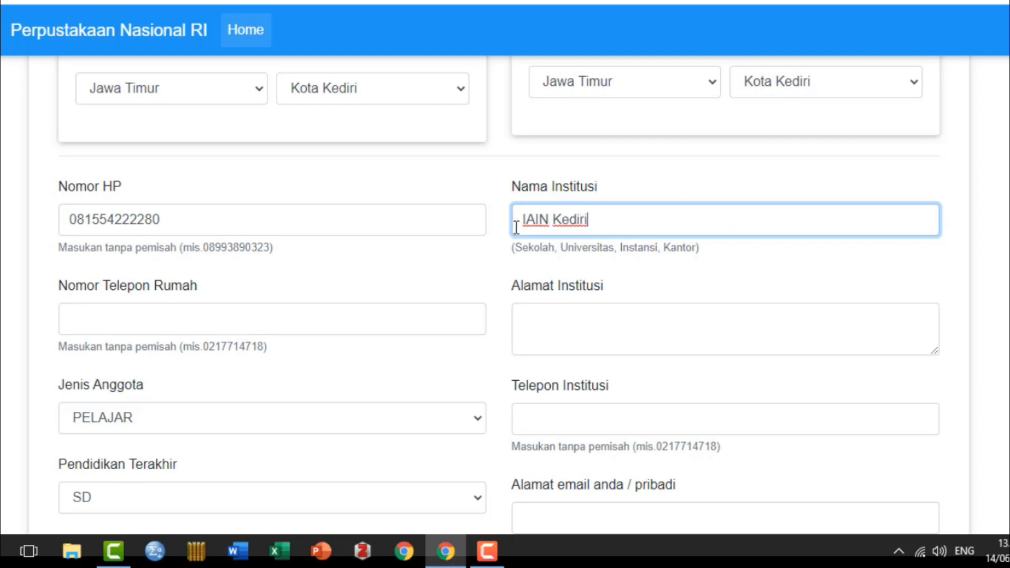
click(110, 320)
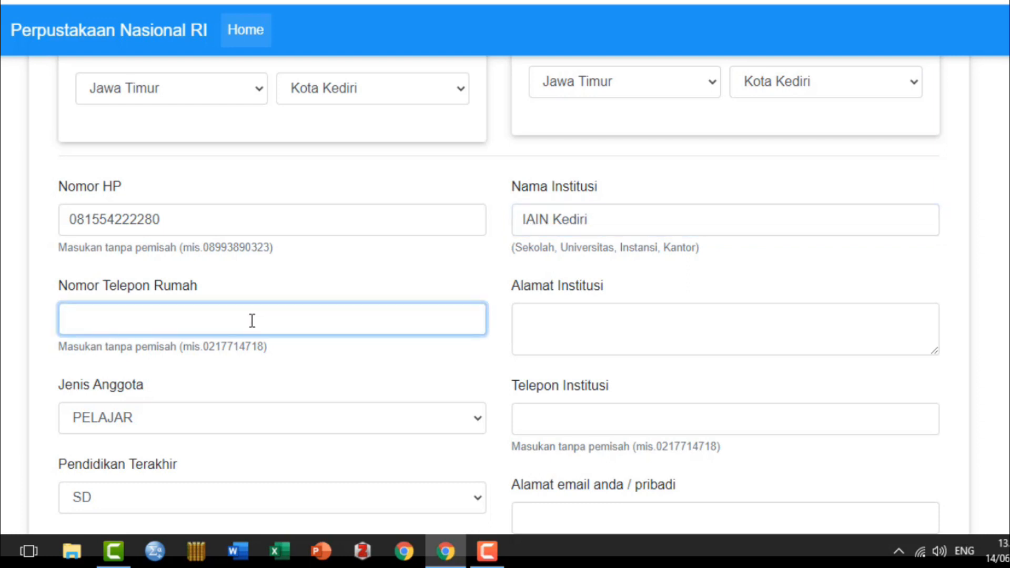
click(530, 318)
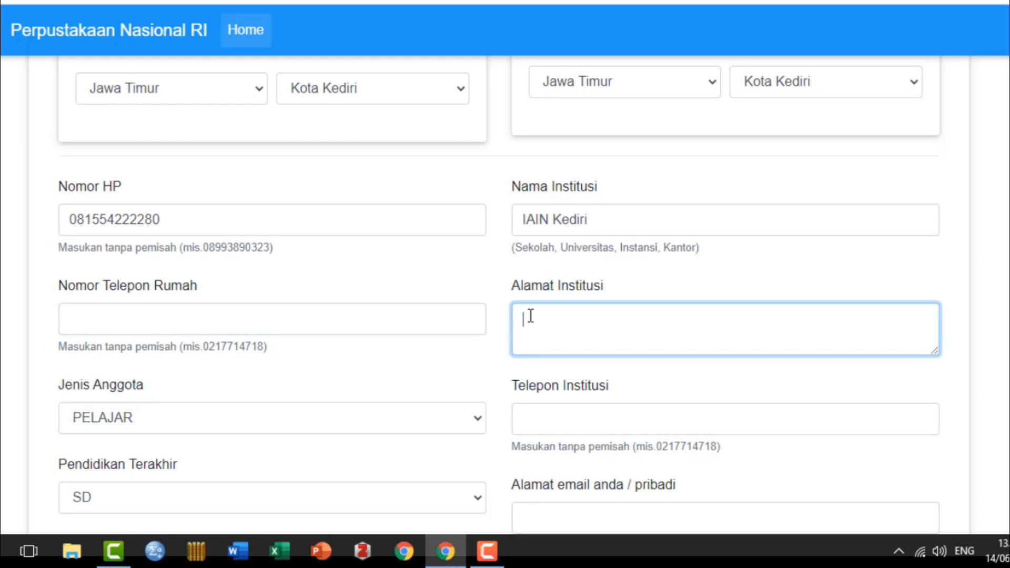
text(Jalan Sunan )
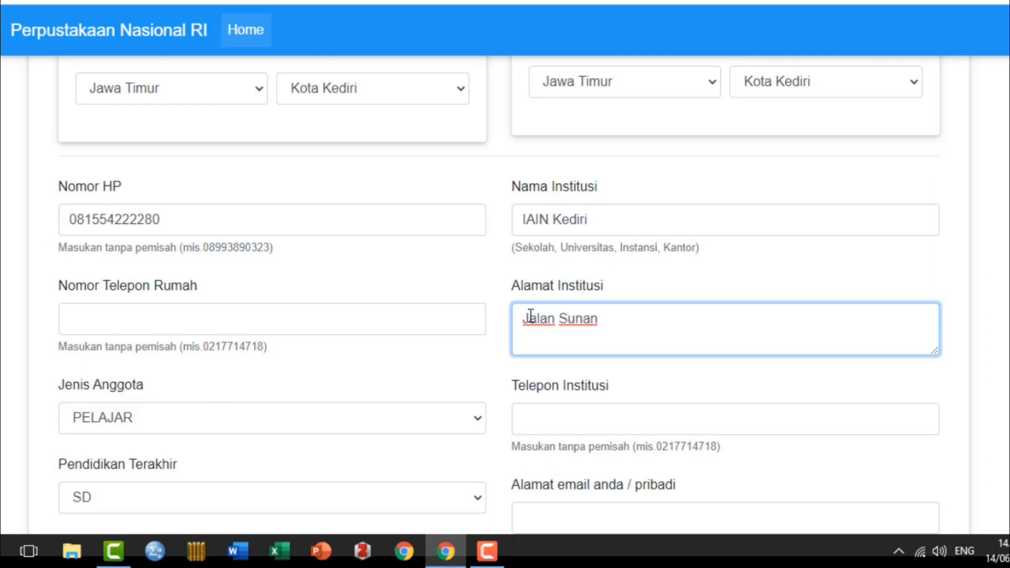
text(Ampel No. 7)
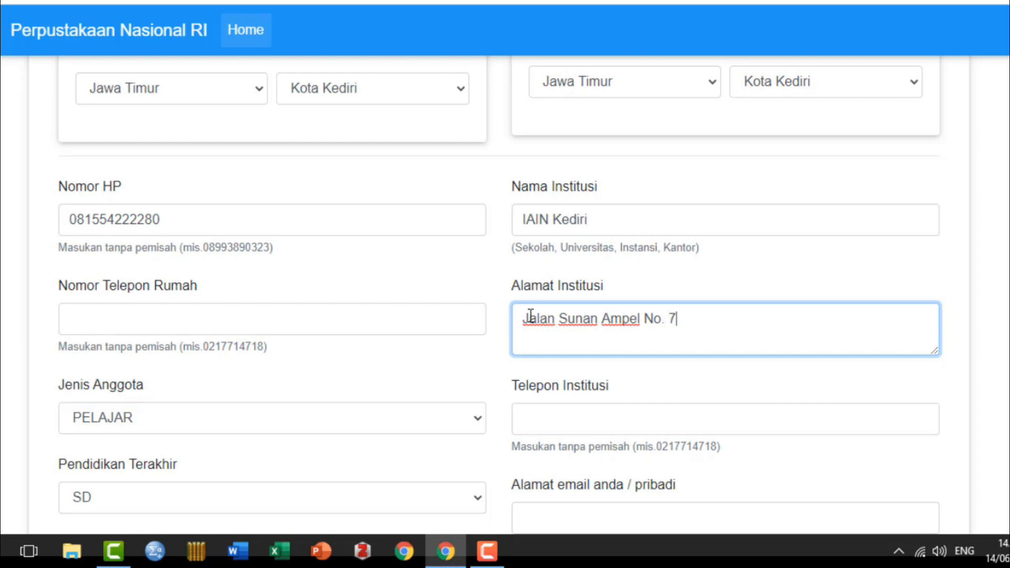
text( Ngronggo )
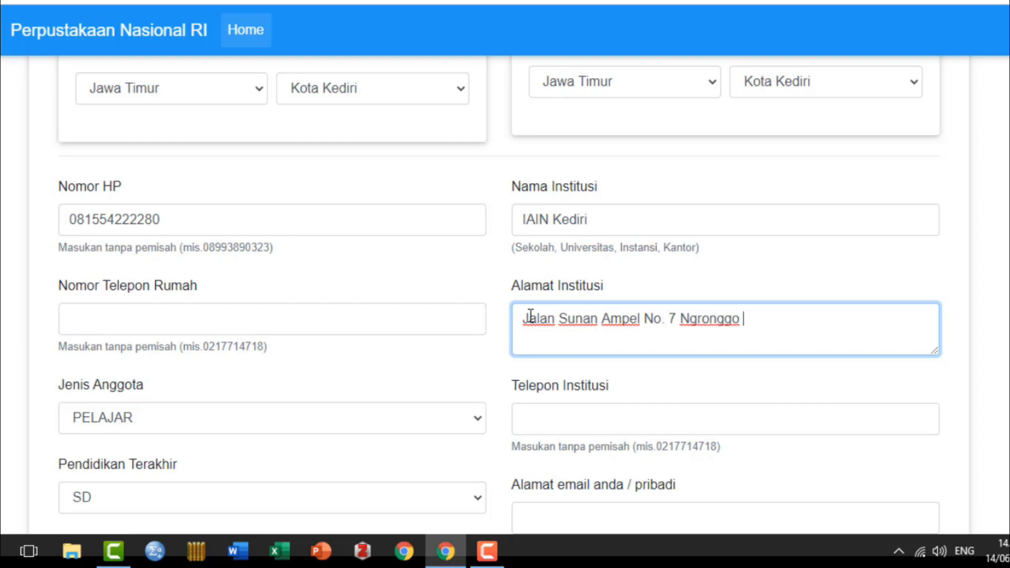
text(Kota Kediri)
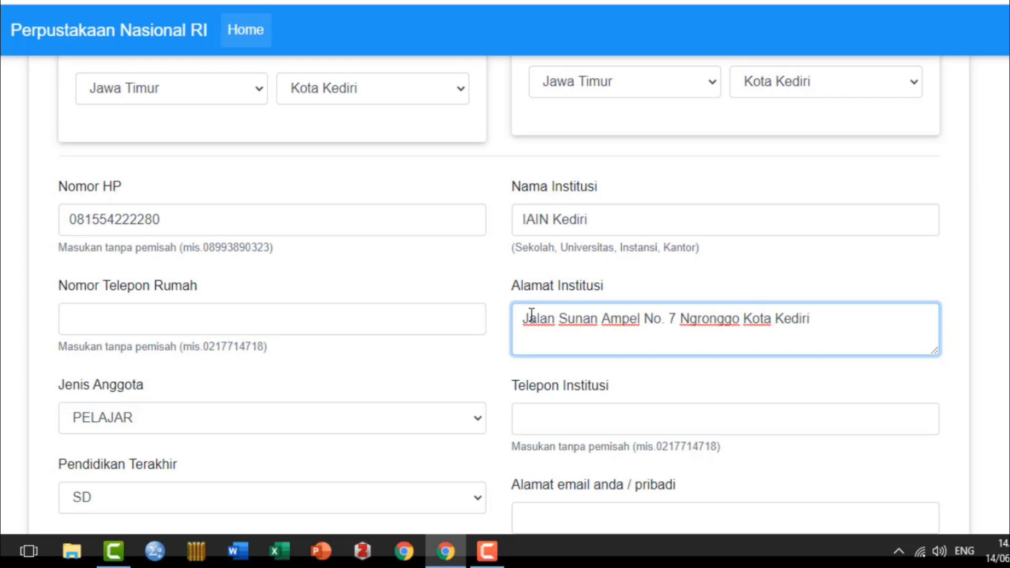
Step: Set the member type to UMUM and enter the institution's phone number
scroll(325, 333, up, 5)
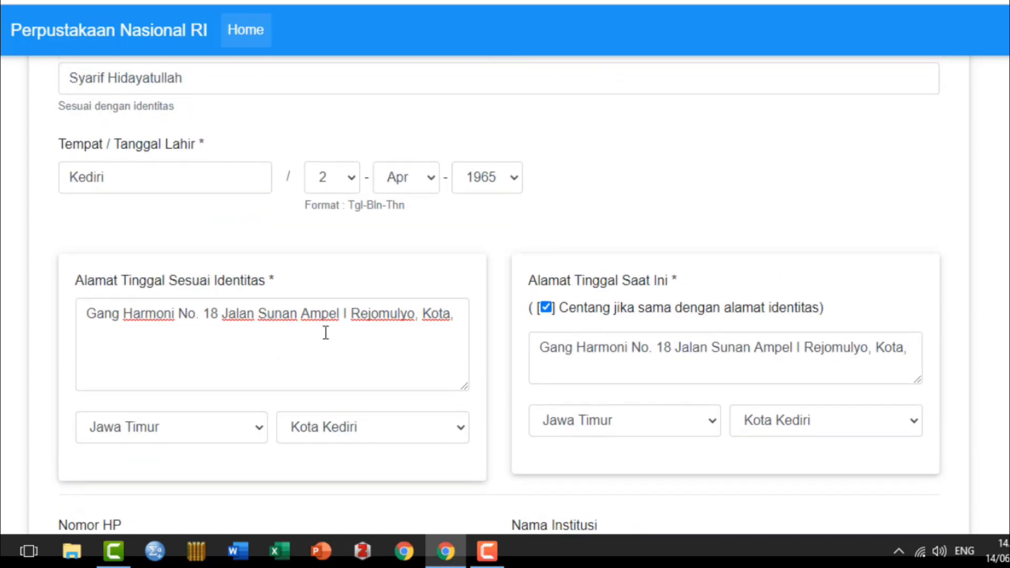
scroll(248, 203, down, 8)
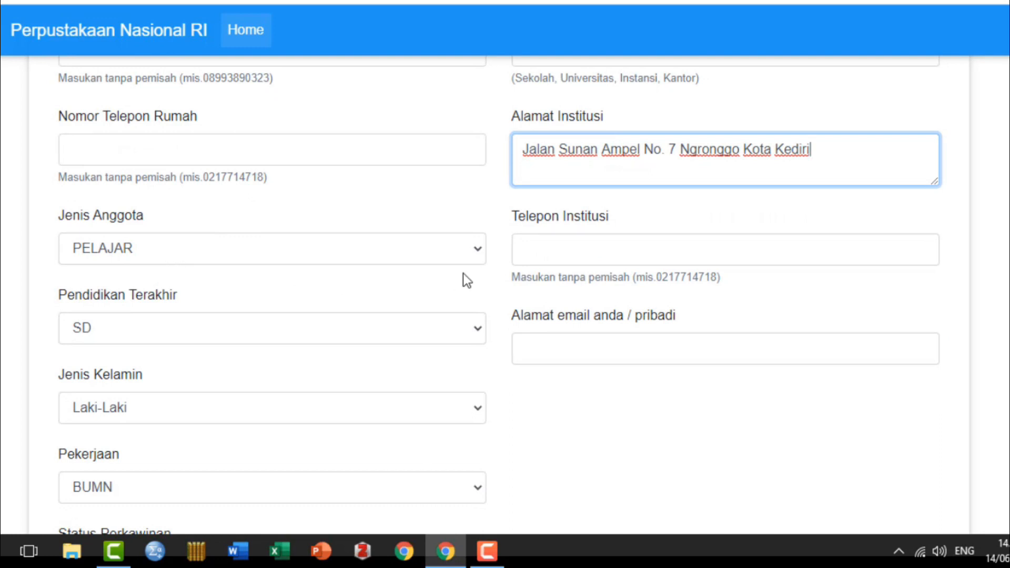
click(478, 251)
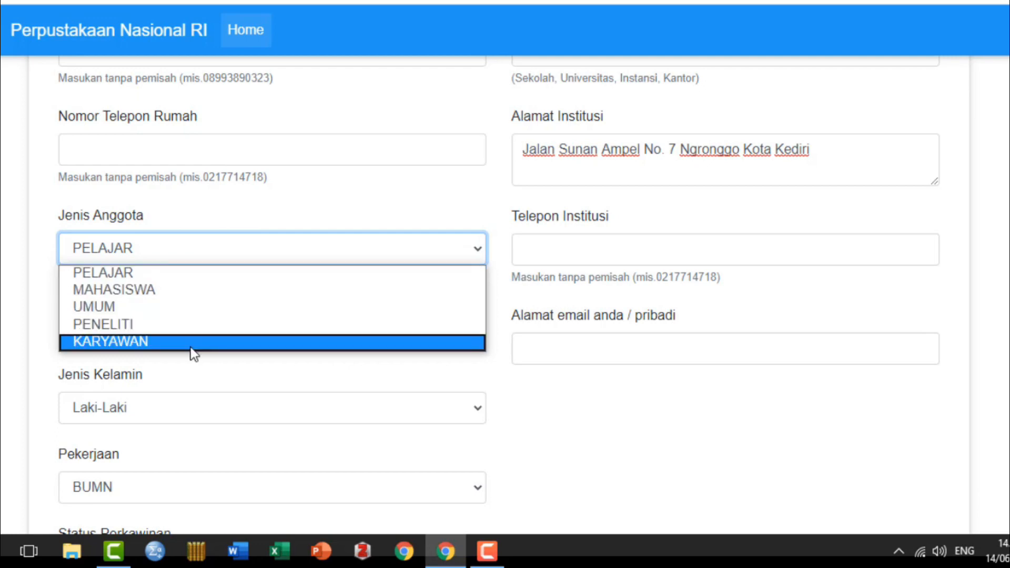
click(203, 310)
click(540, 258)
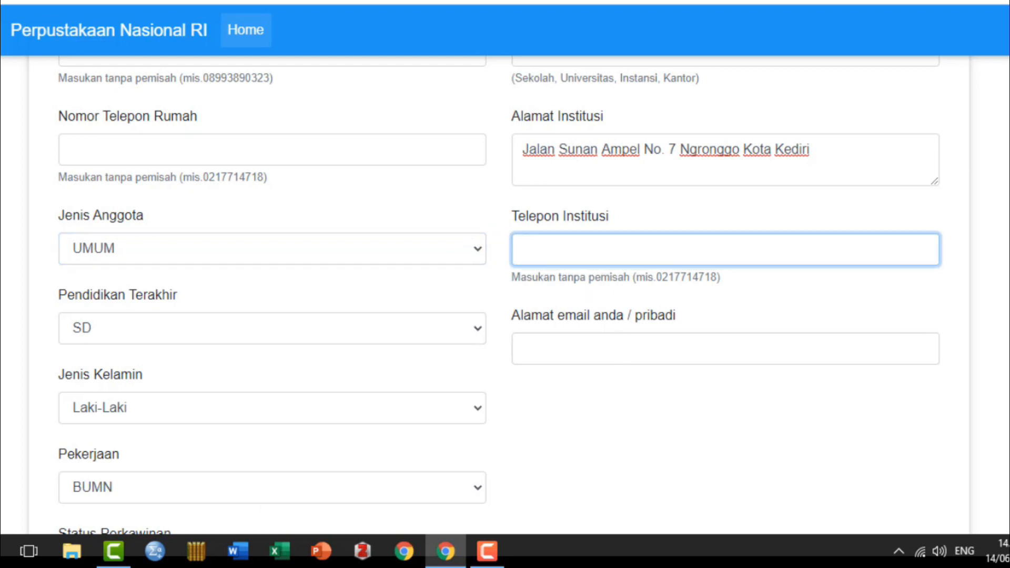
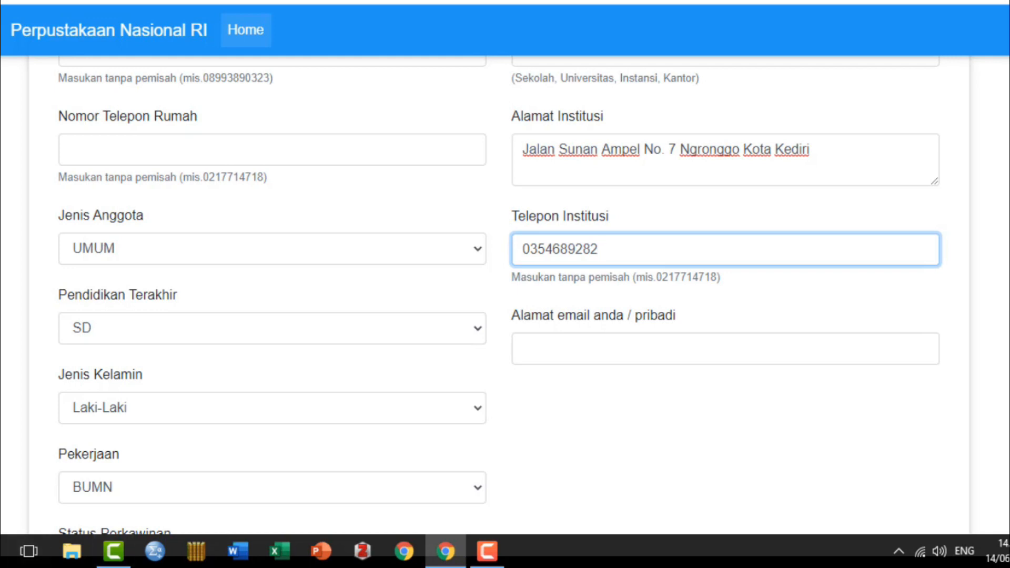
Step: Choose S3 as last education and fill in the personal e-mail address
click(475, 329)
click(131, 492)
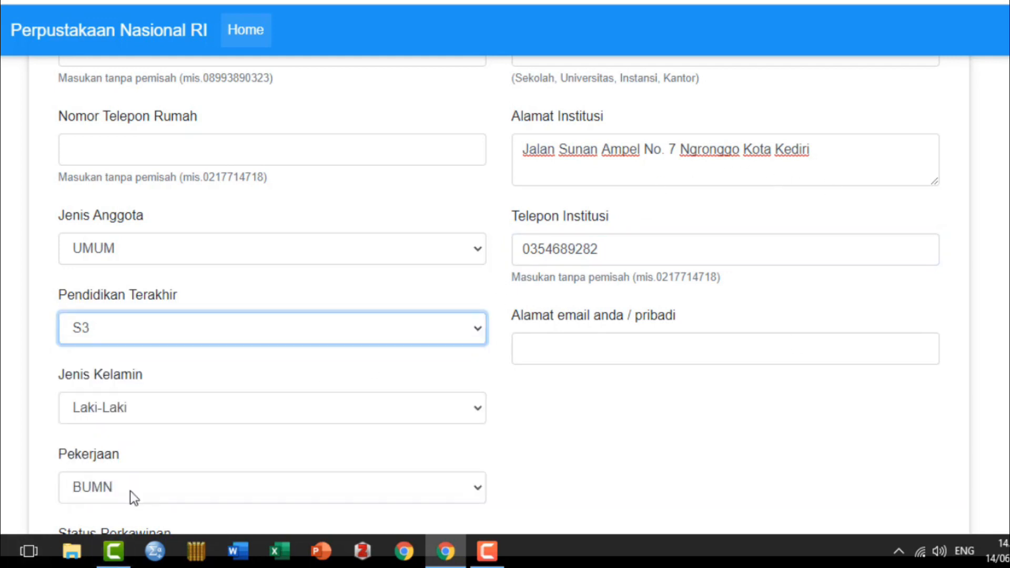
click(526, 347)
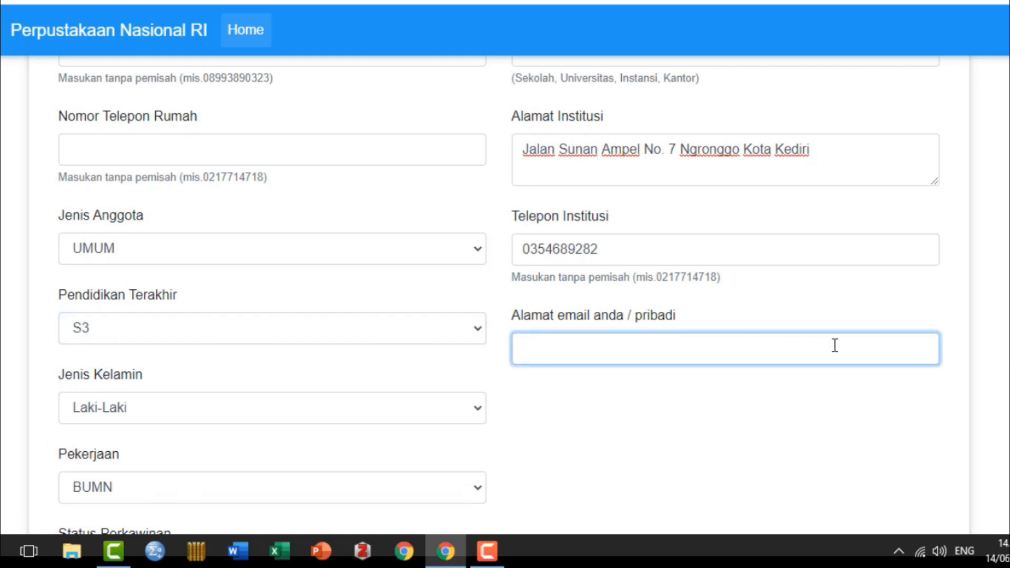
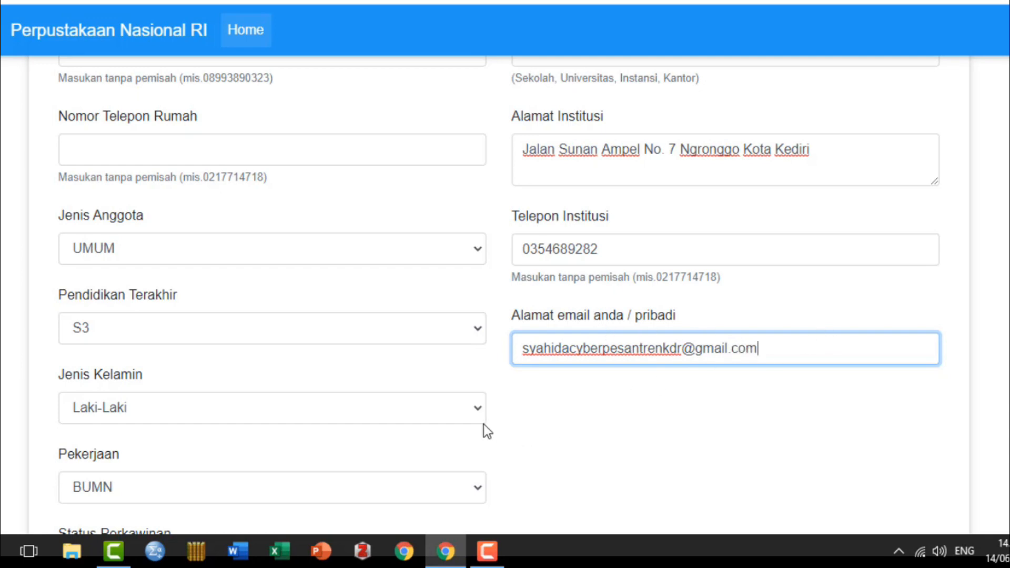
Step: Choose gender Perempuan, occupation Dosen and marital status Menikah, then tick the data declaration
click(475, 410)
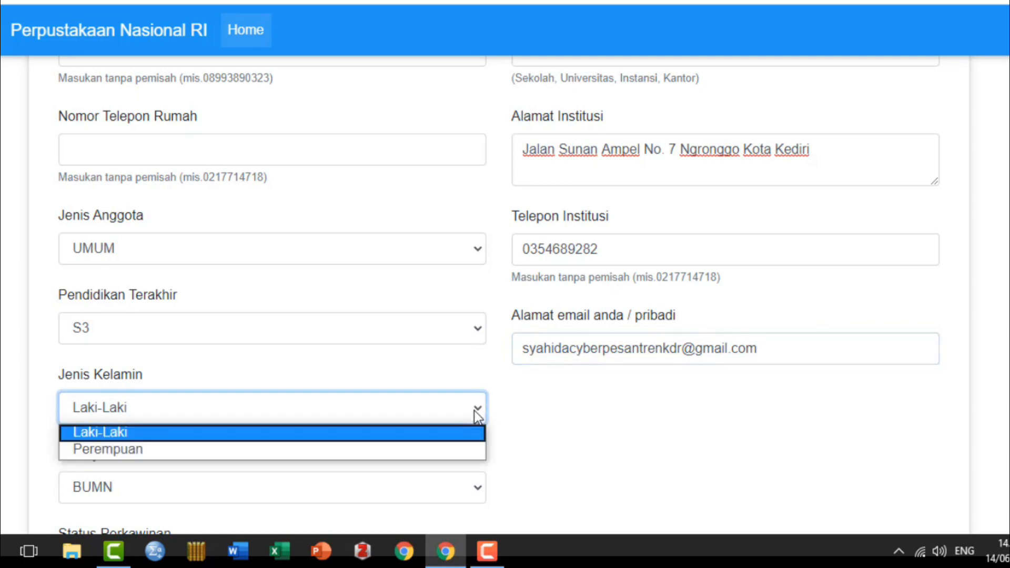
click(359, 449)
scroll(471, 490, down, 3)
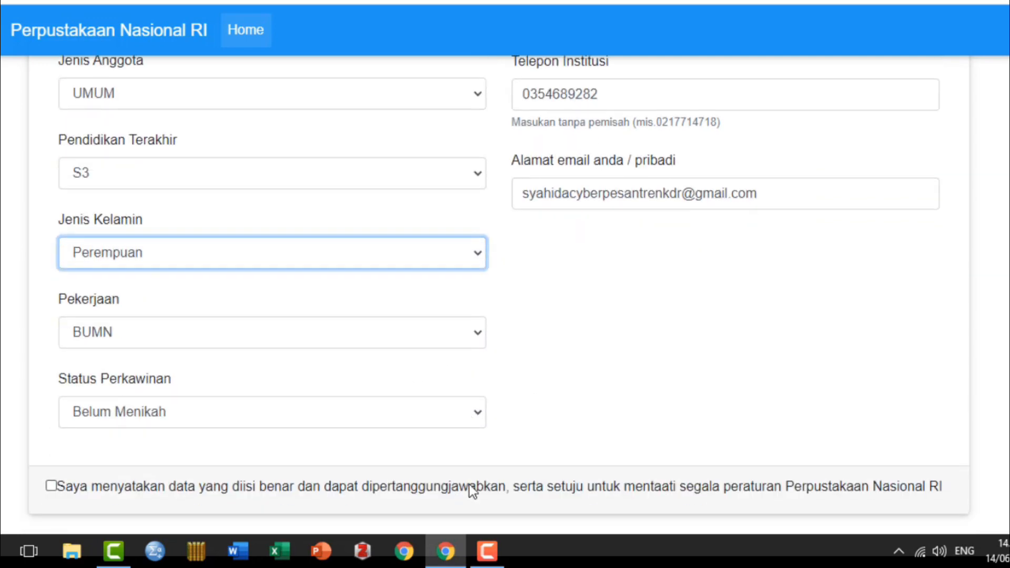
click(481, 338)
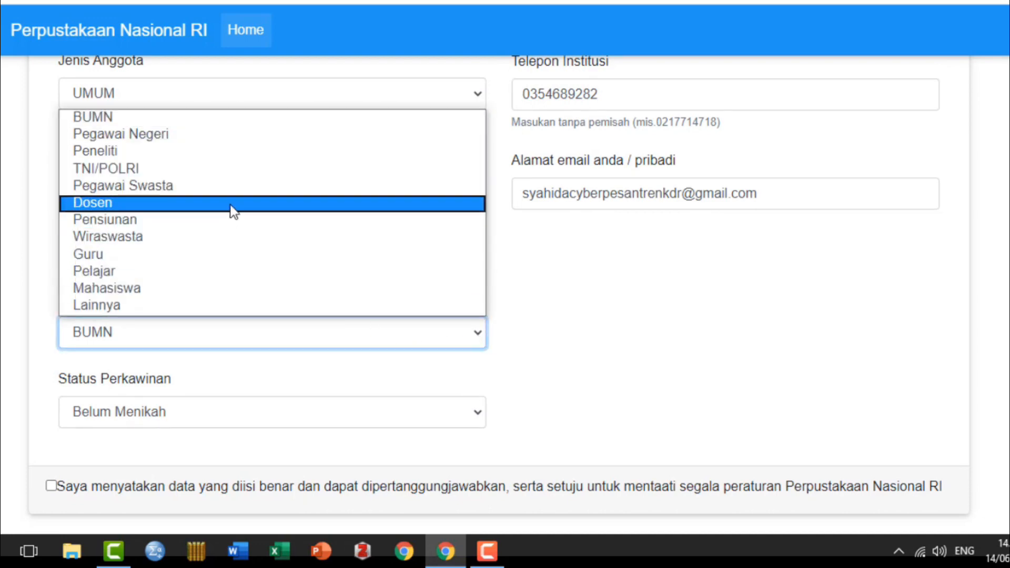
click(230, 205)
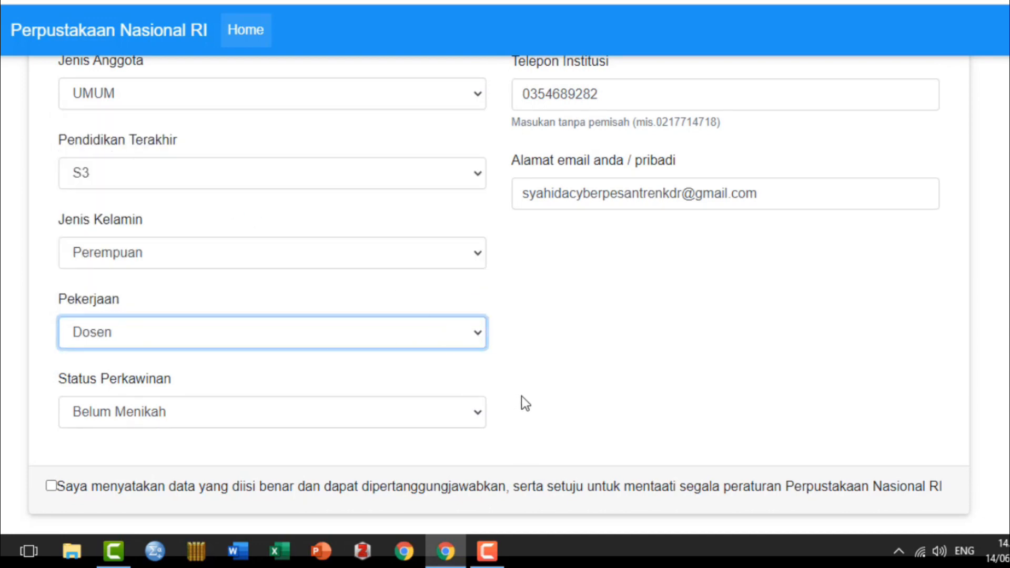
click(479, 408)
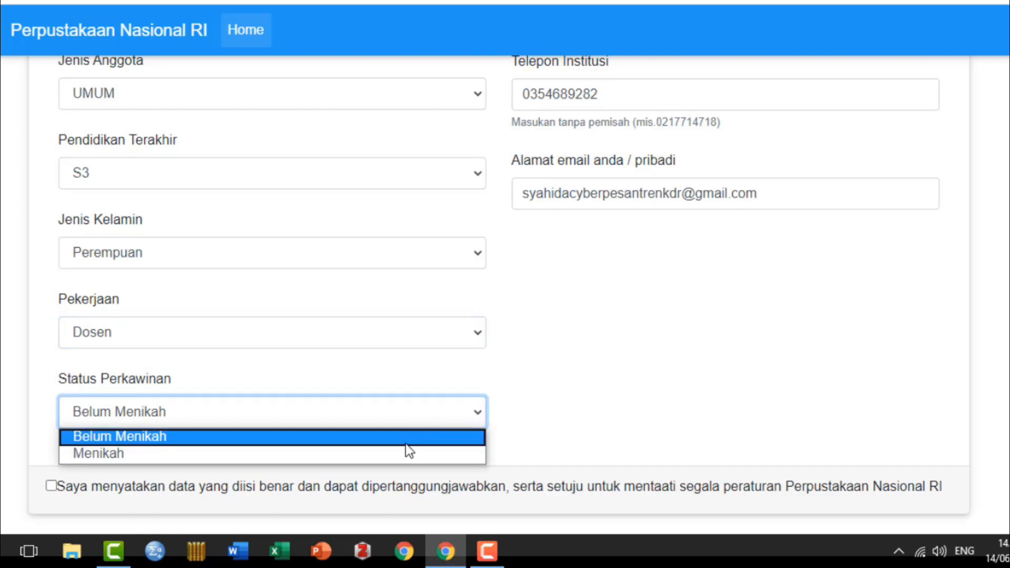
click(407, 453)
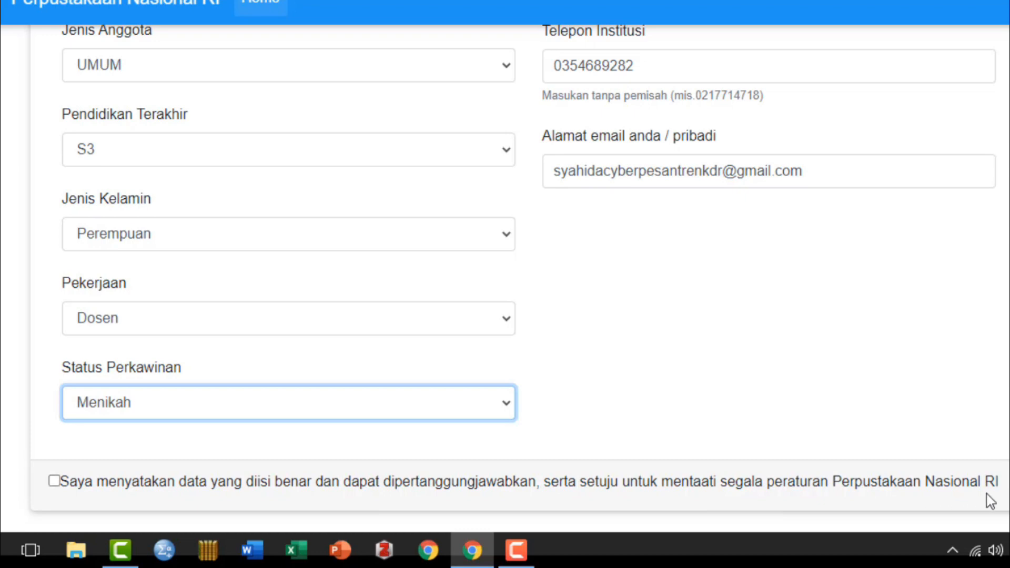
click(54, 481)
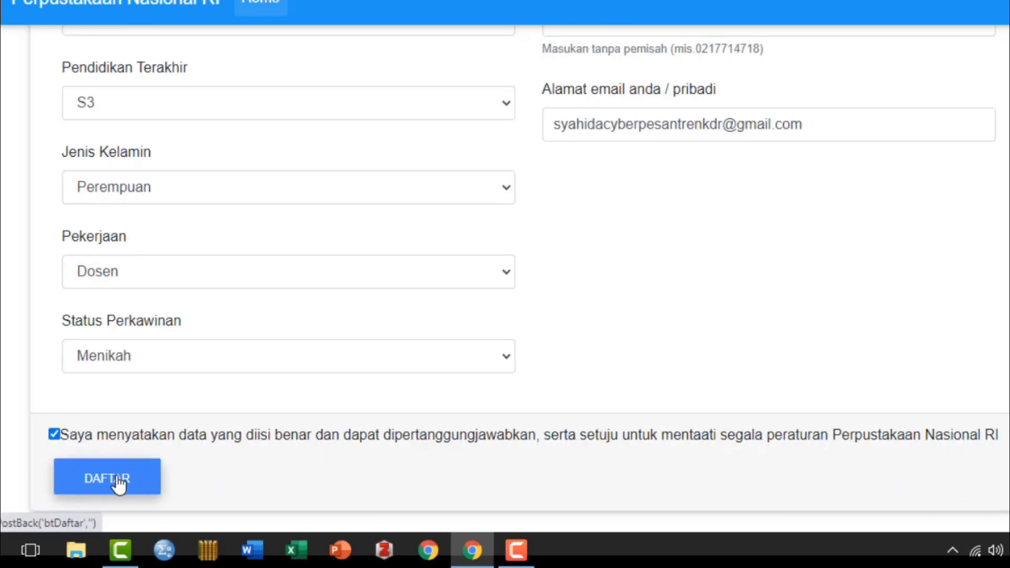
Step: Submit the registration with DAFTAR and save the new login in Chrome
click(120, 482)
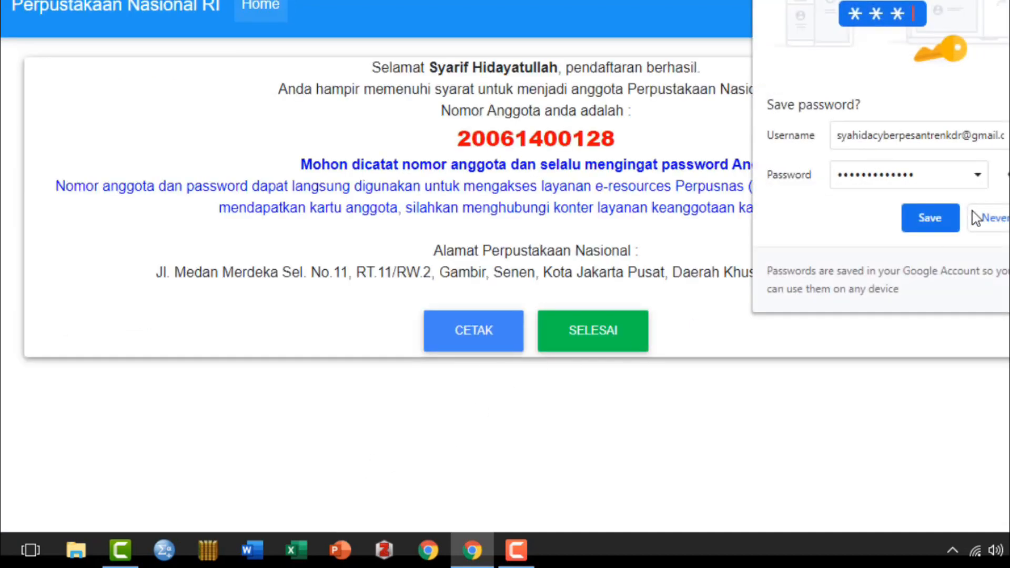
click(950, 210)
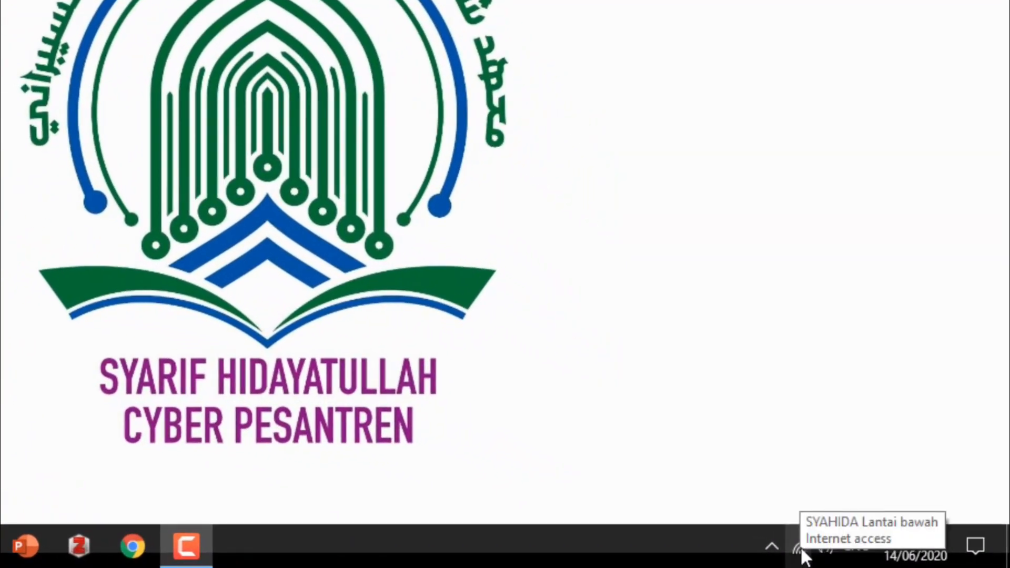
Step: Load e-resources.perpusnas.go.id in a new Chrome window and scroll down to its login form
click(802, 550)
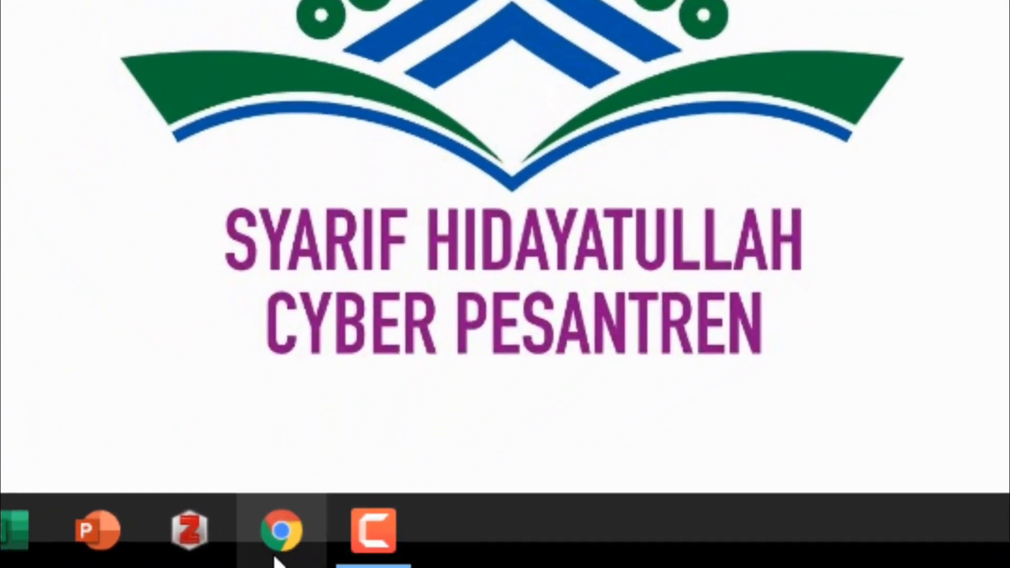
click(275, 542)
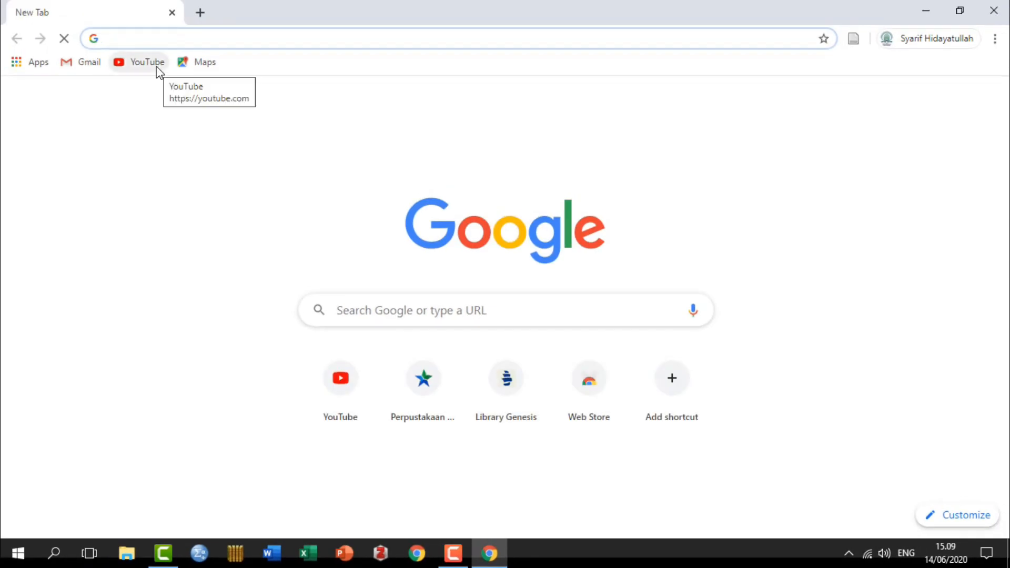
text(e-resources.perpusnas.go.id)
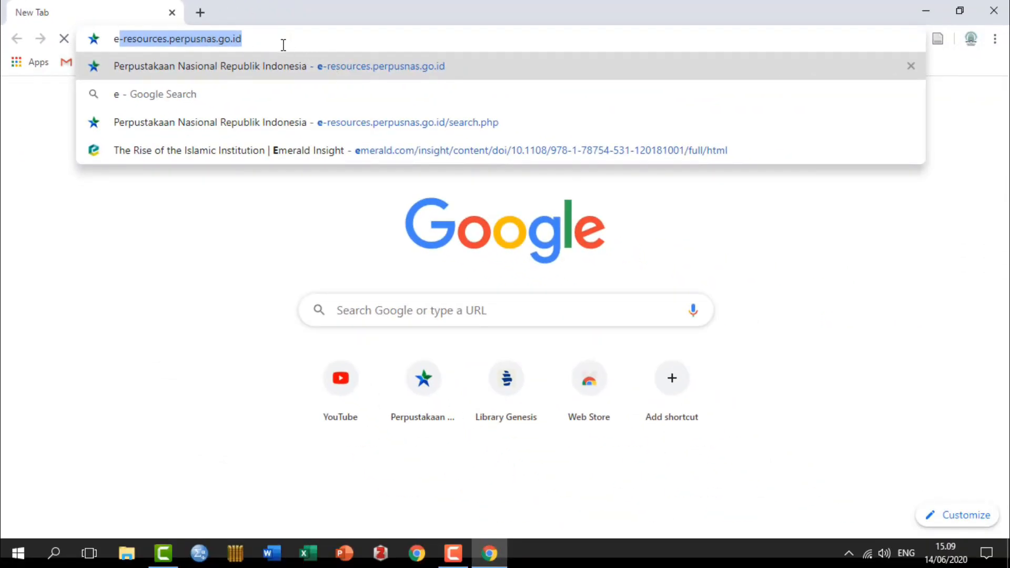
key(Return)
scroll(324, 289, down, 2)
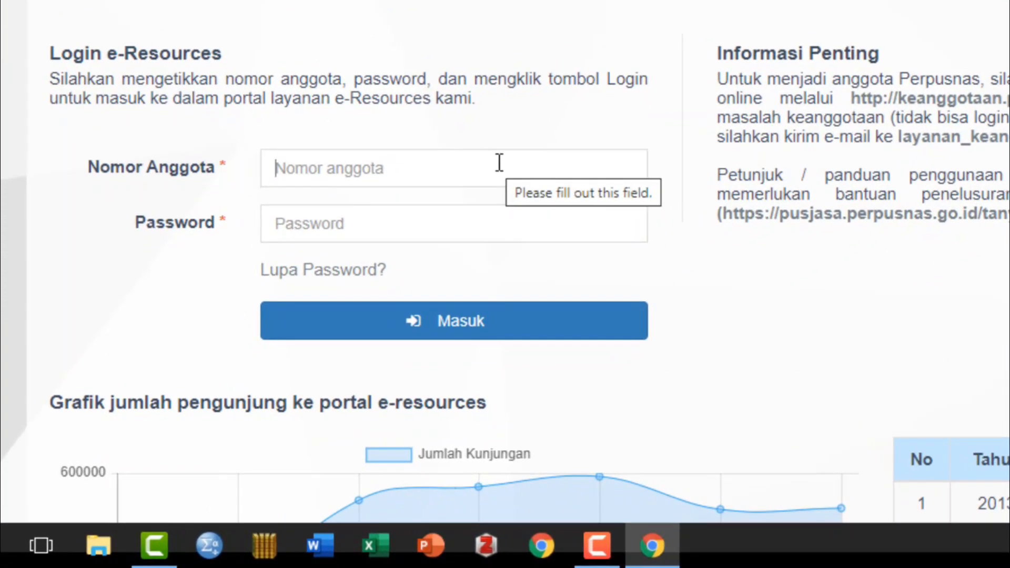
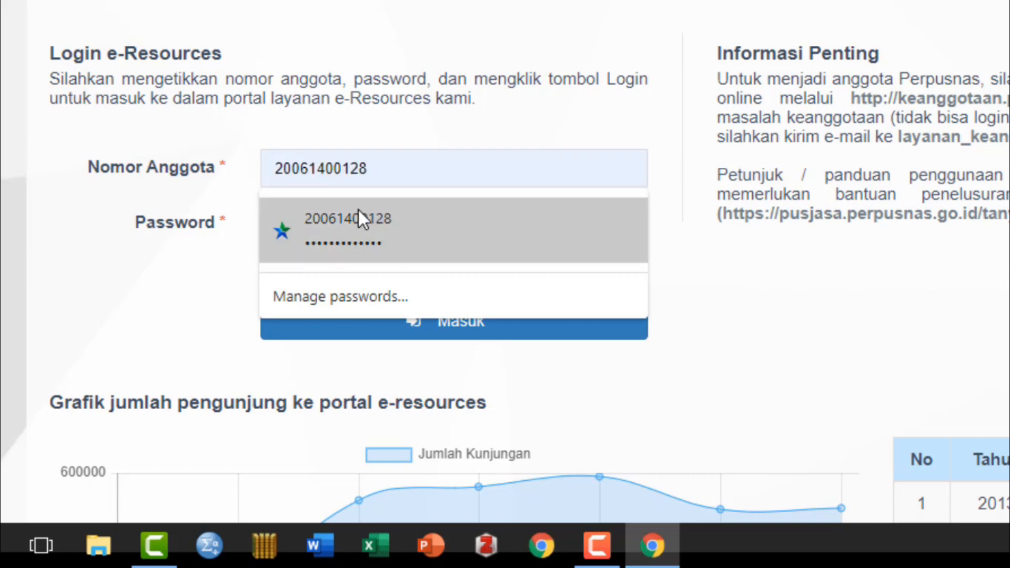
Step: Sign in to Perpusnas e-Resources with the saved member number and password
click(356, 214)
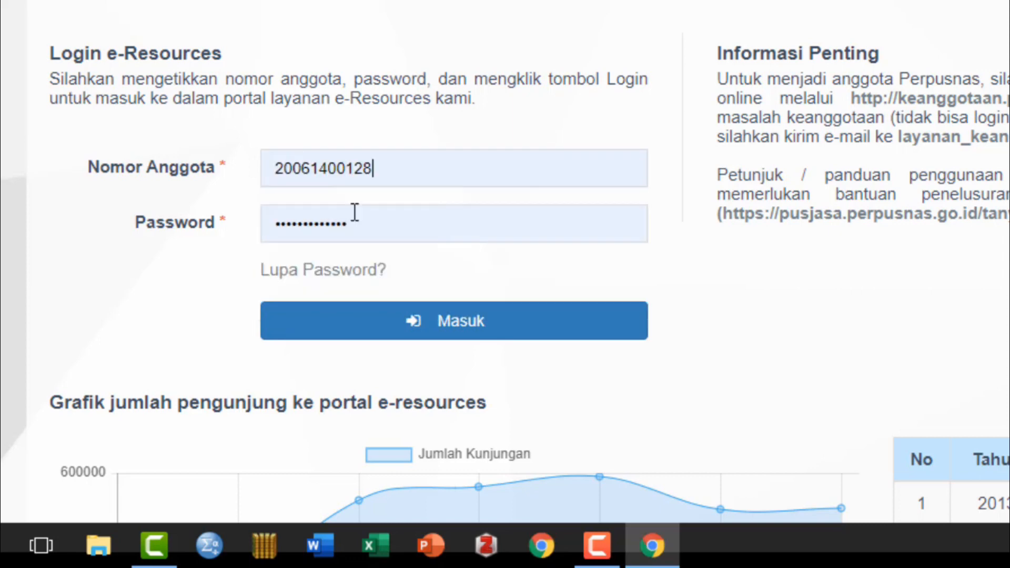
click(453, 320)
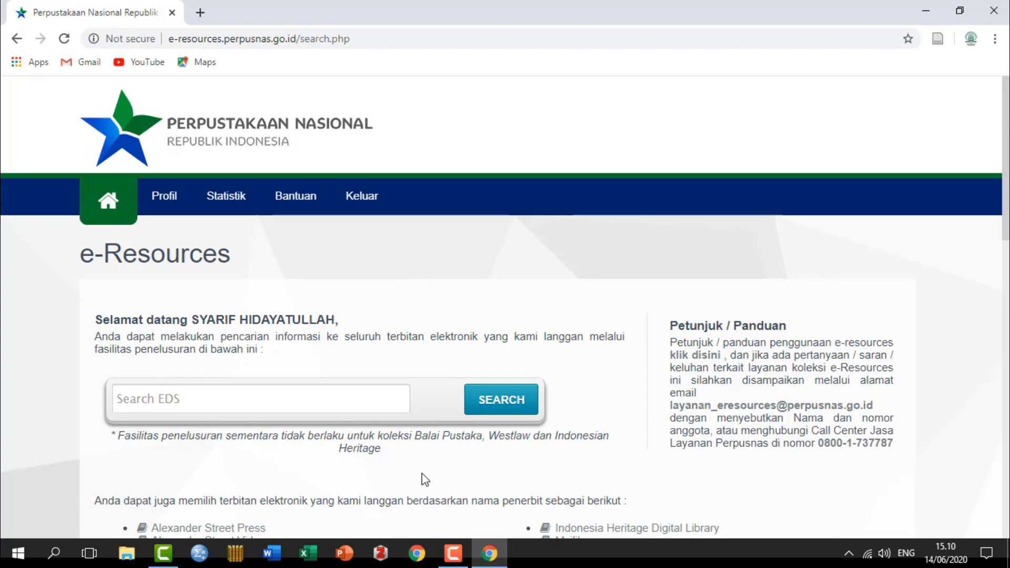
Step: Open the ProQuest collection from the publisher logos in a new tab
scroll(423, 469, down, 7)
scroll(431, 449, down, 5)
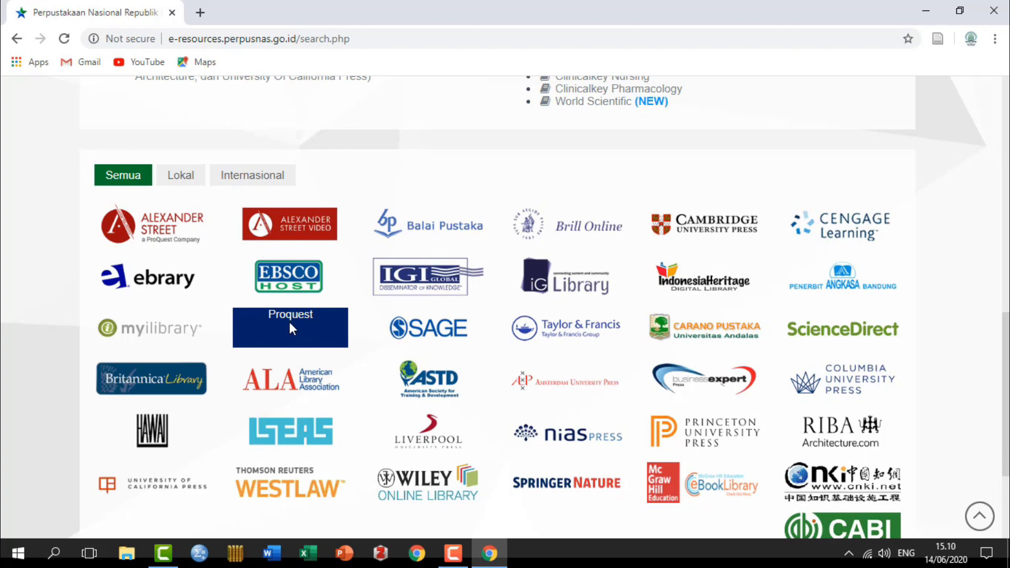
click(289, 322)
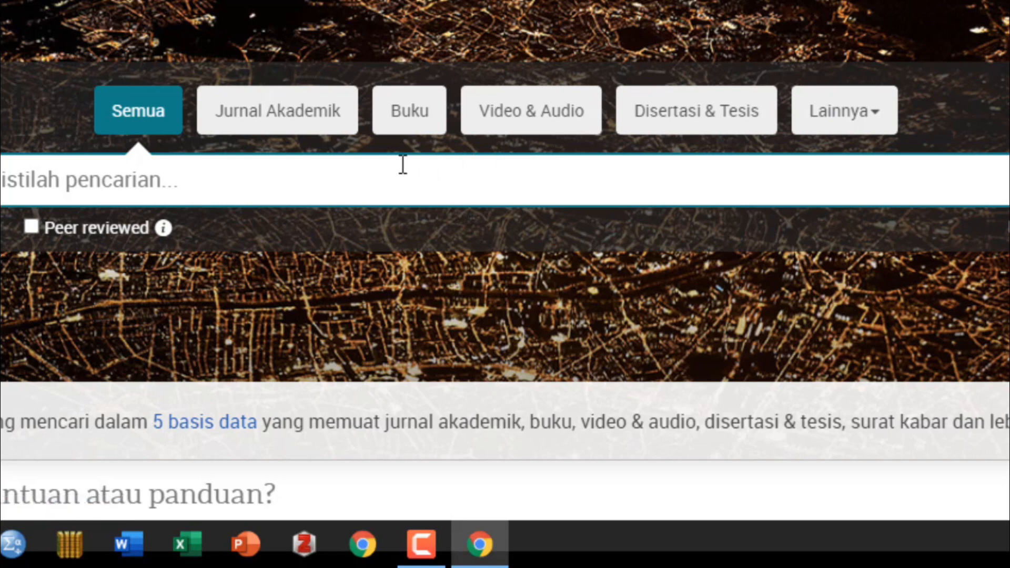
Step: Try the Disertasi & Tesis scope, then settle on Jurnal Akademik for the search
click(288, 107)
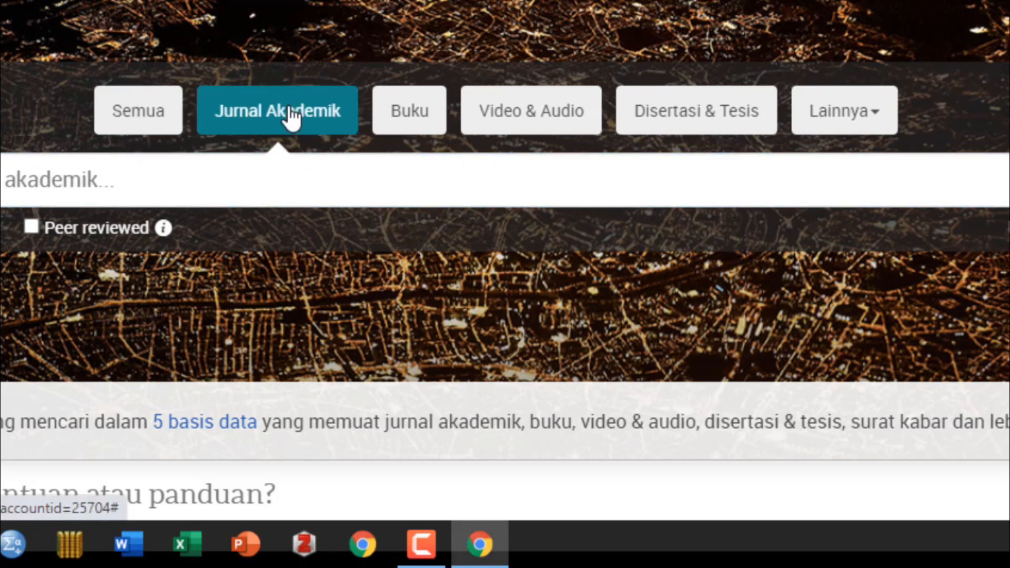
click(682, 124)
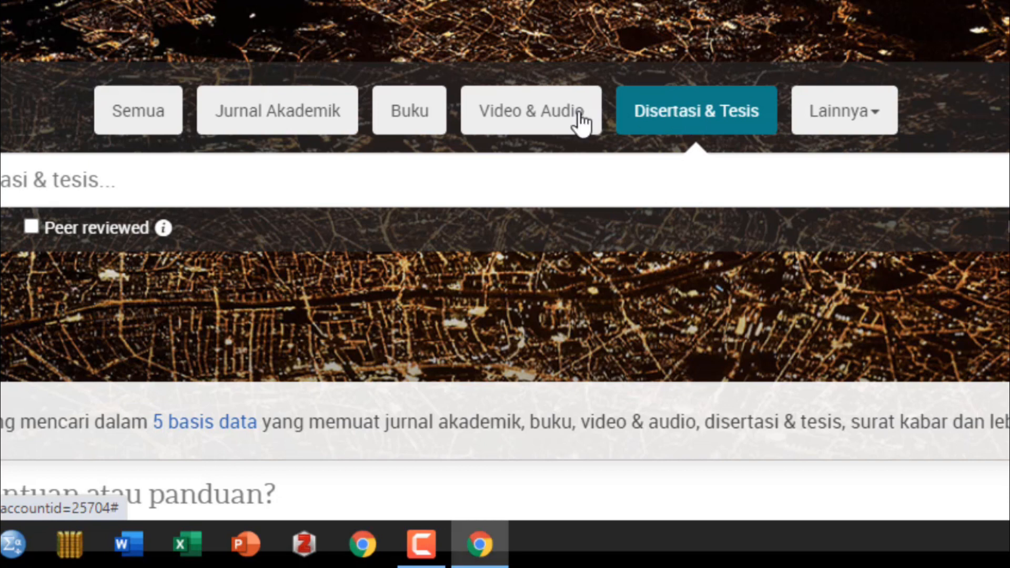
click(746, 105)
click(316, 108)
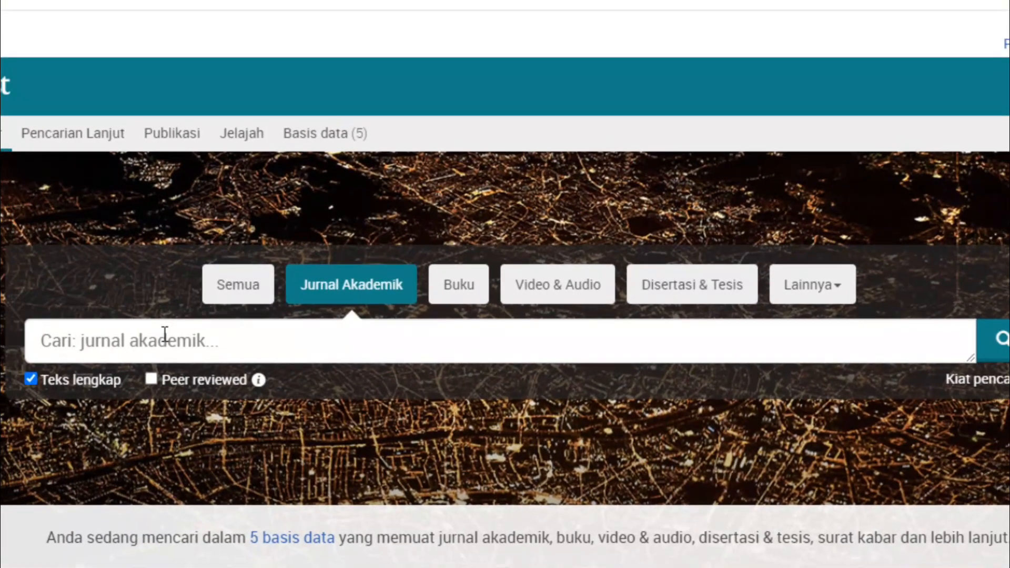
Step: Search academic journals for 'Pesantren', getting 13 full-text results
click(96, 343)
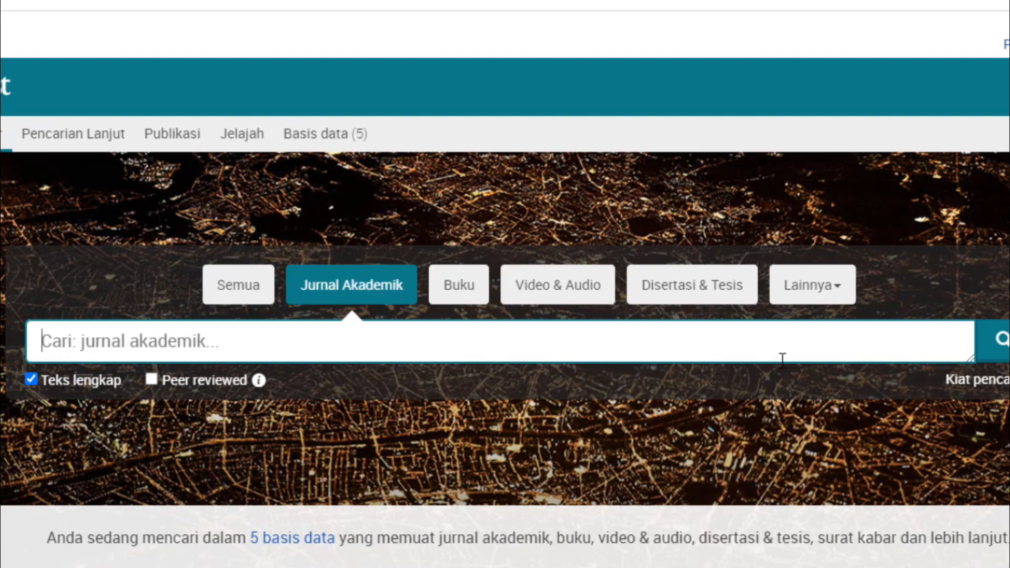
text(Pesant)
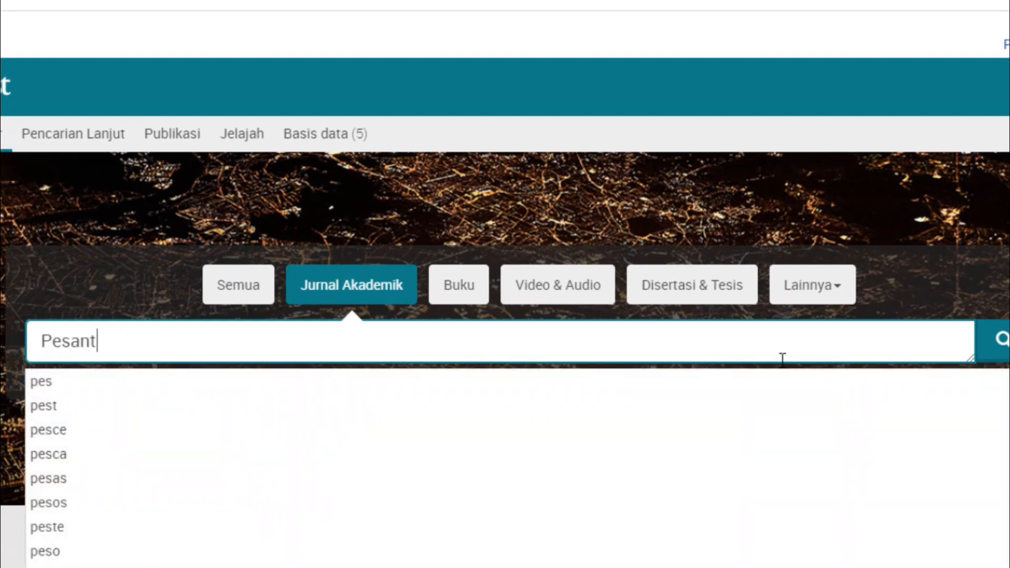
text(ren)
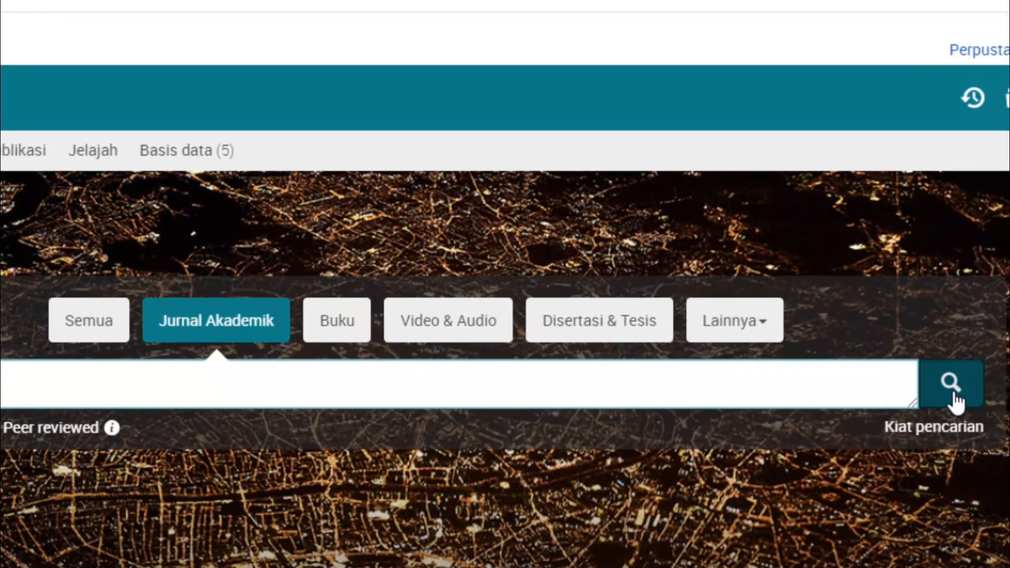
click(1003, 341)
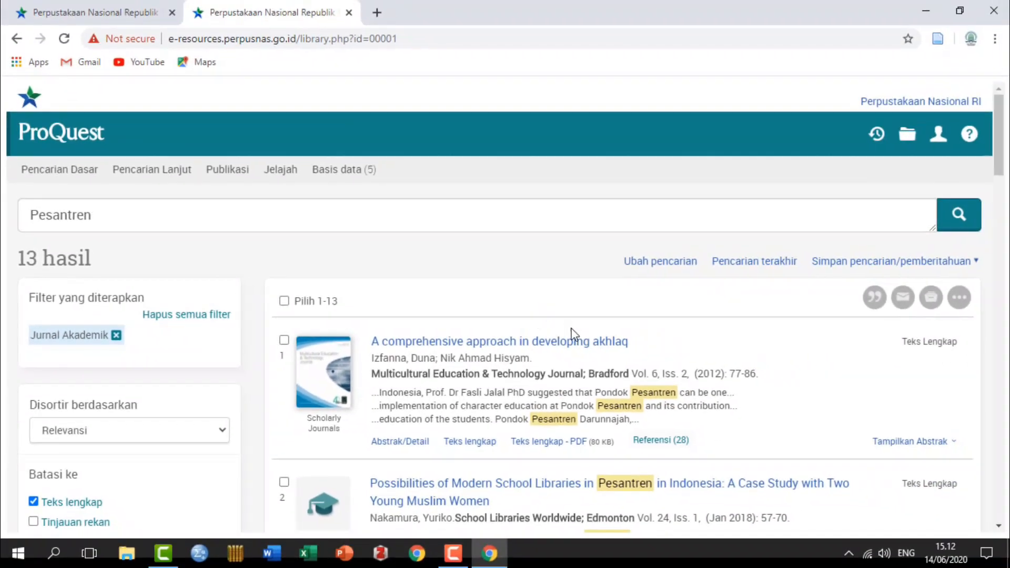
Step: Open the full-text PDF of result 5, 'Islamic Higher Education in Indonesia'
scroll(661, 357, down, 3)
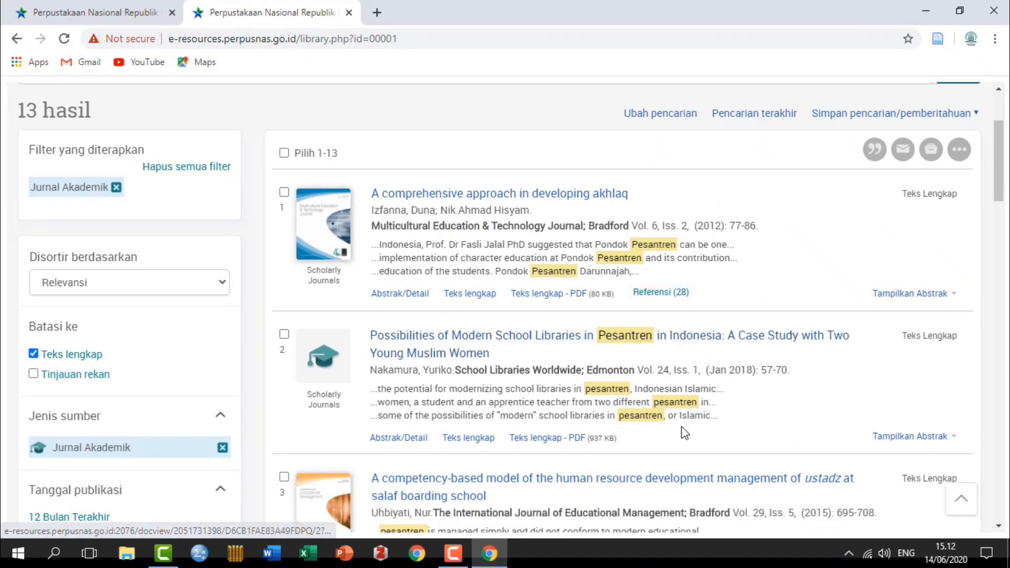
scroll(596, 349, down, 6)
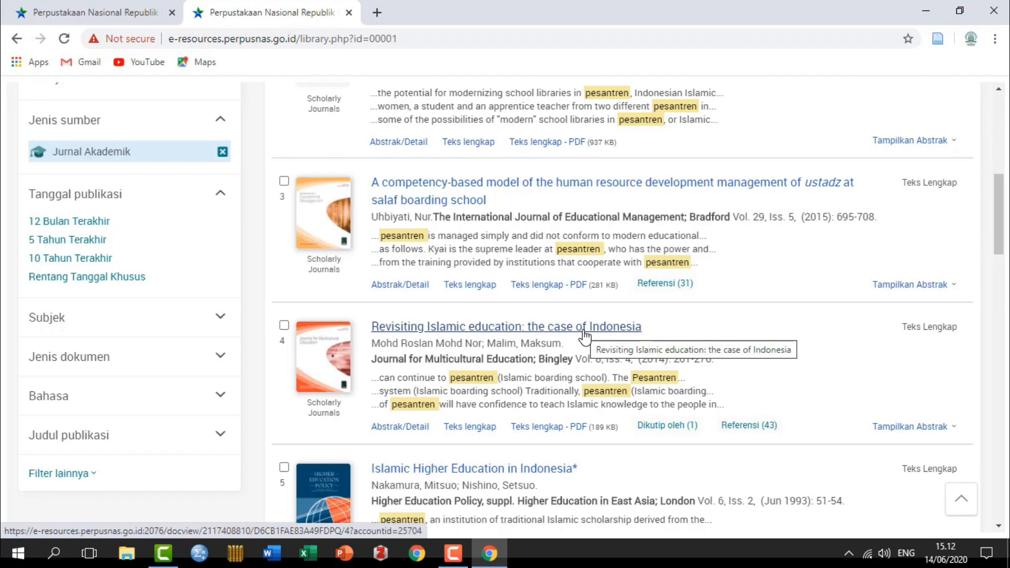
scroll(584, 335, down, 5)
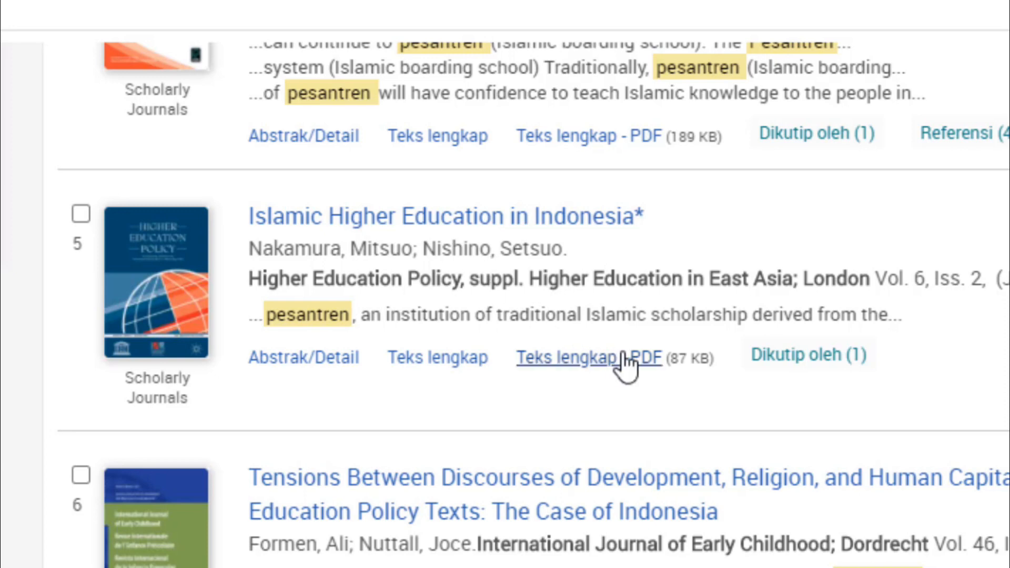
click(579, 360)
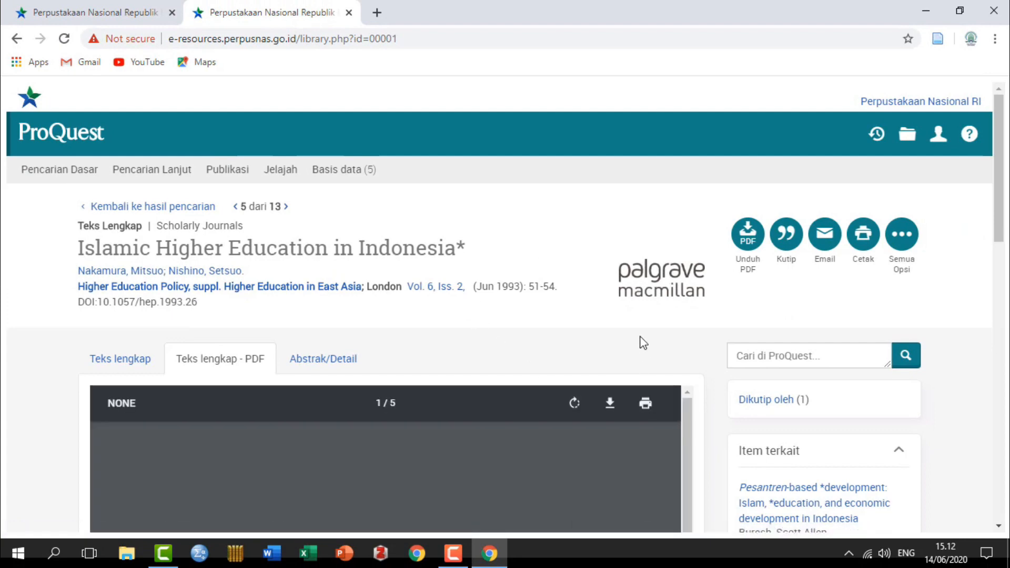
Step: Save the PDF to Panduan Perpusnas as 'Islamic Higher Education in Indonesia.pdf', using the copied title
scroll(643, 342, down, 4)
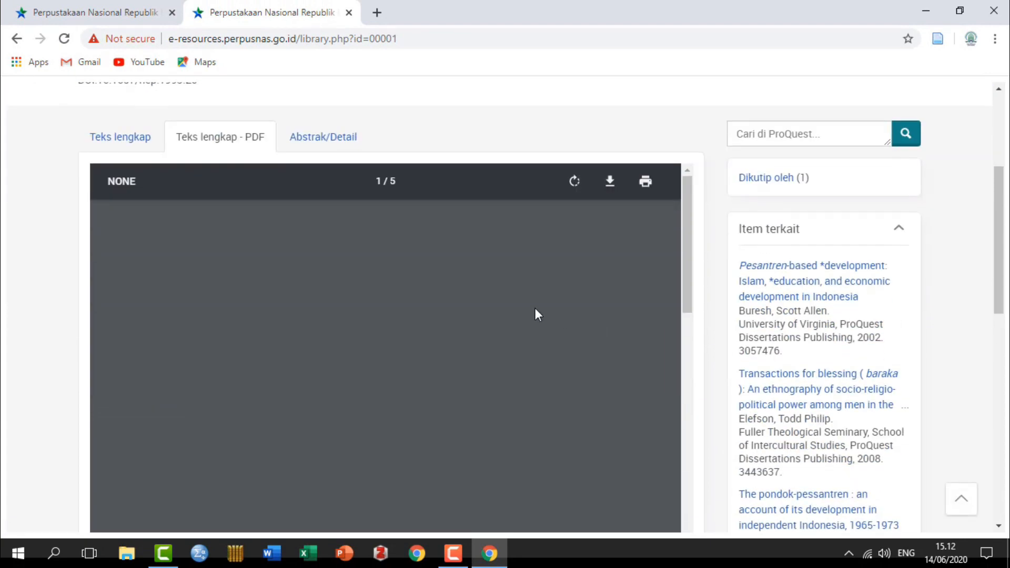
scroll(535, 314, up, 4)
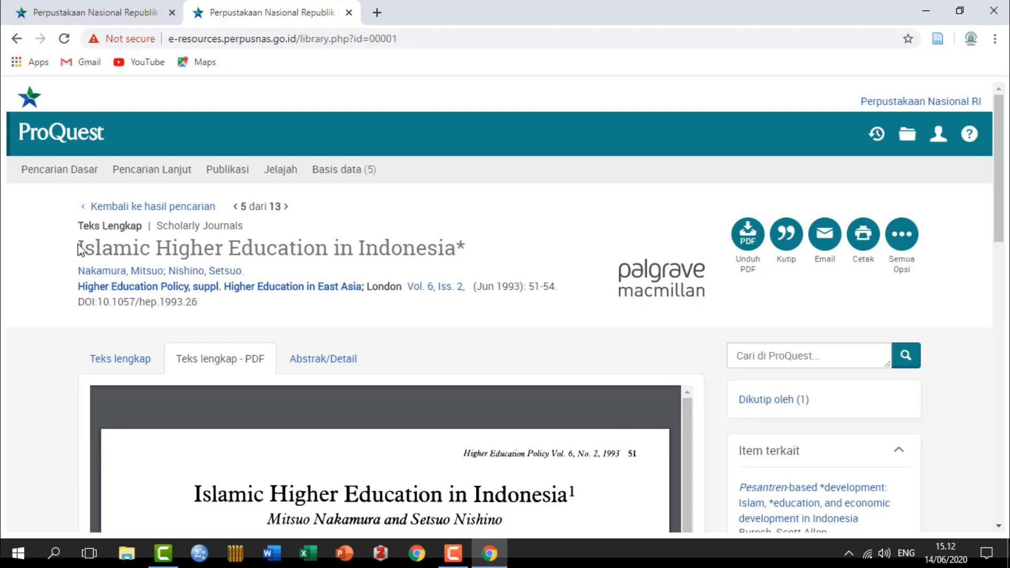
drag(79, 249, 454, 247)
key(ctrl+c)
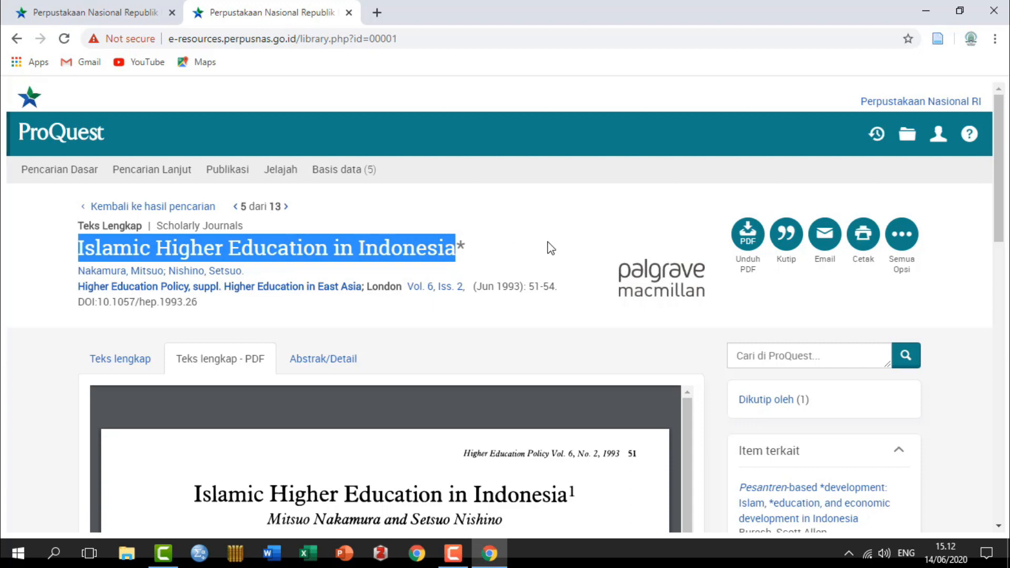
scroll(583, 400, down, 5)
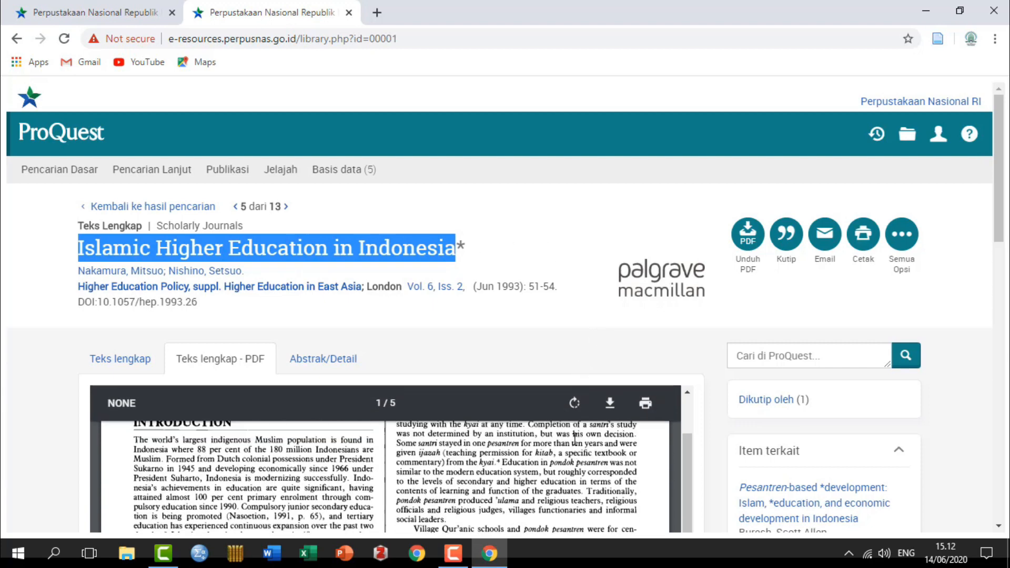
scroll(575, 438, up, 2)
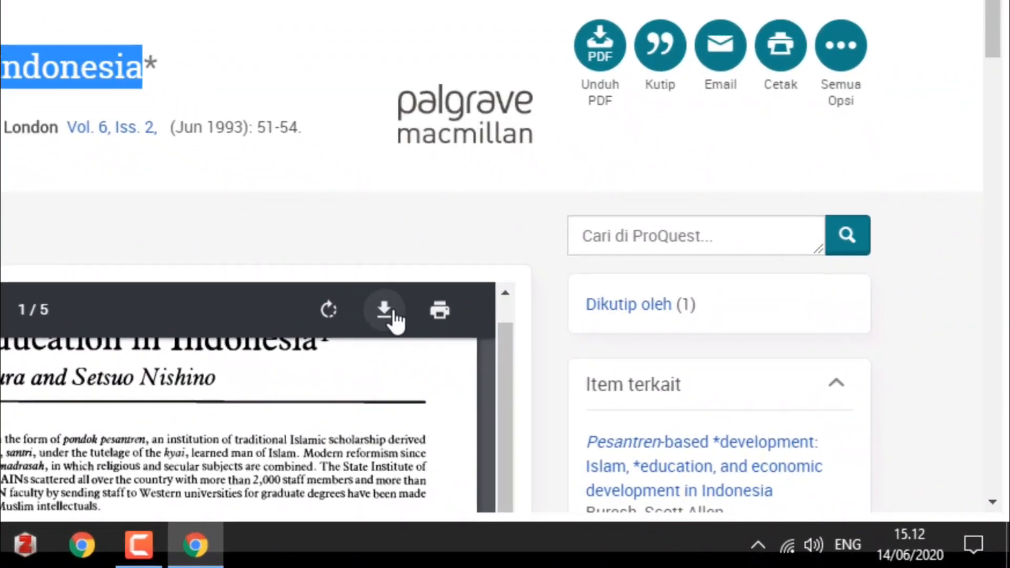
click(384, 311)
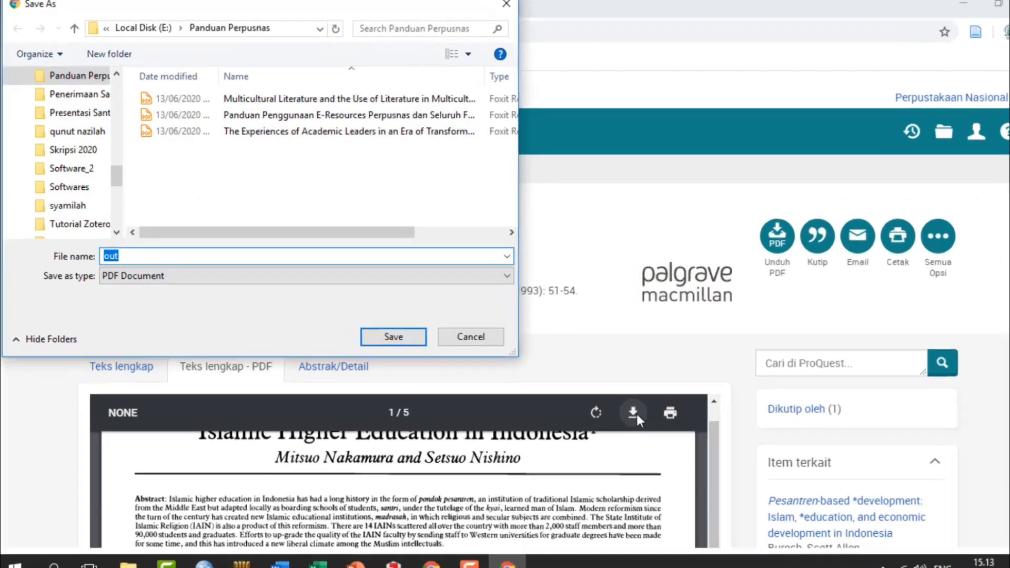
key(ctrl+v)
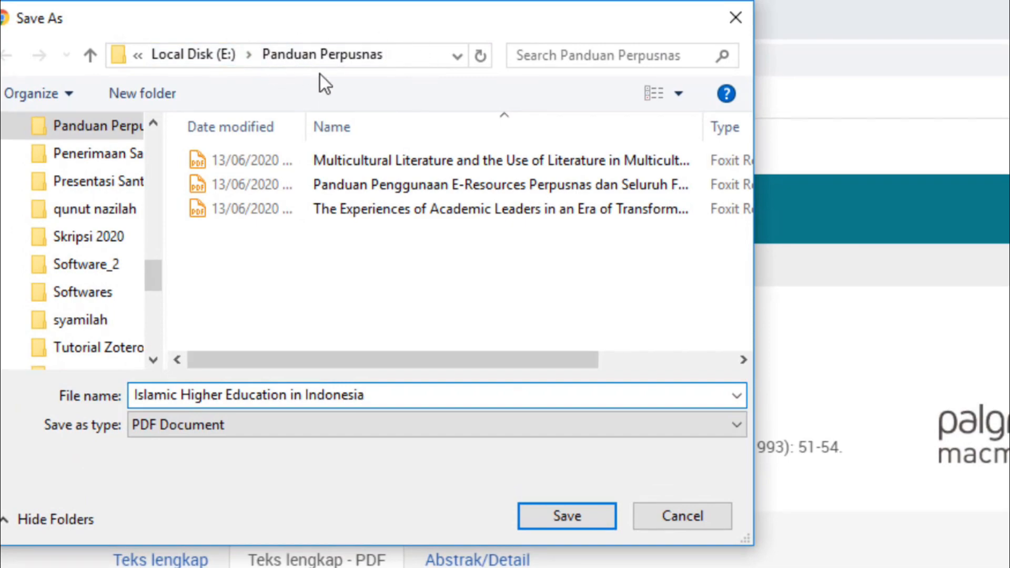
click(588, 513)
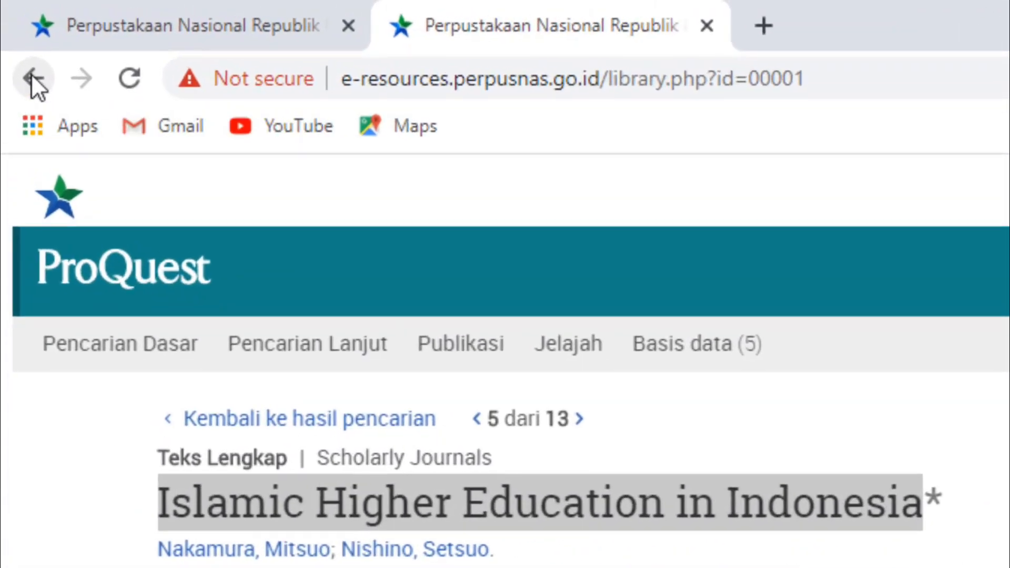
Step: Return to the results, open result 6's PDF, and select its 'Tensions Between Discourses' title
click(17, 38)
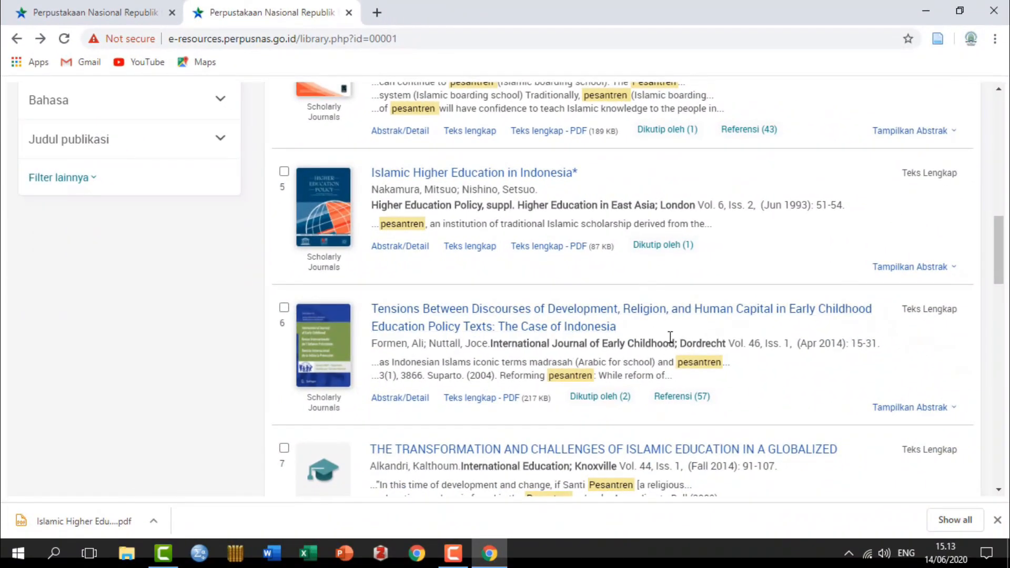
scroll(679, 343, down, 1)
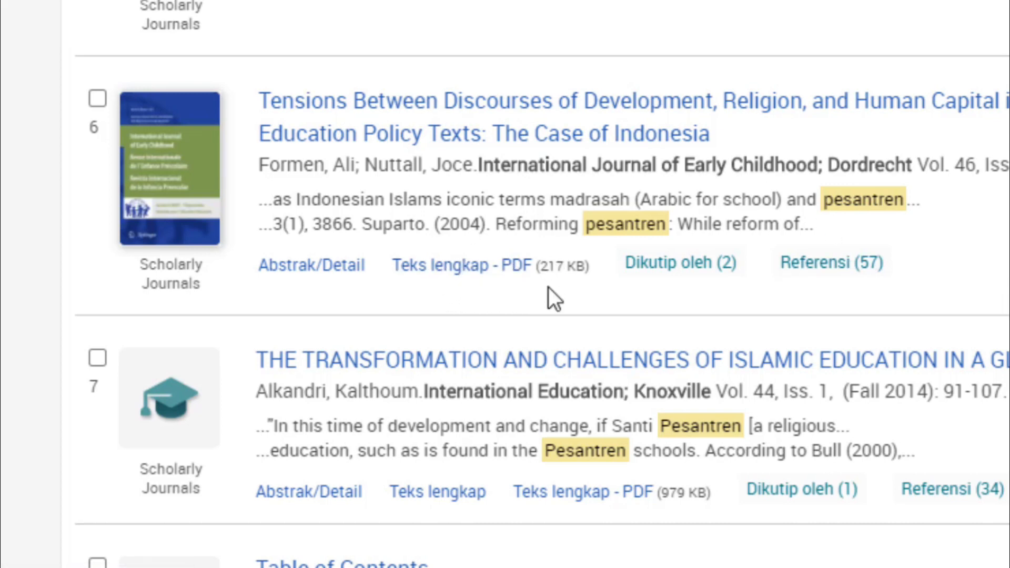
click(468, 269)
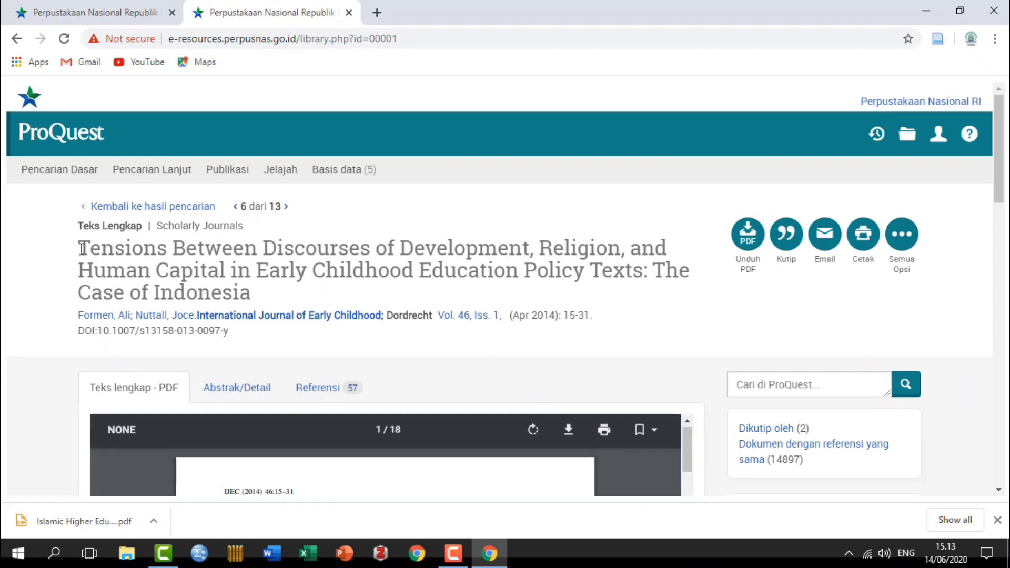
drag(82, 249, 253, 293)
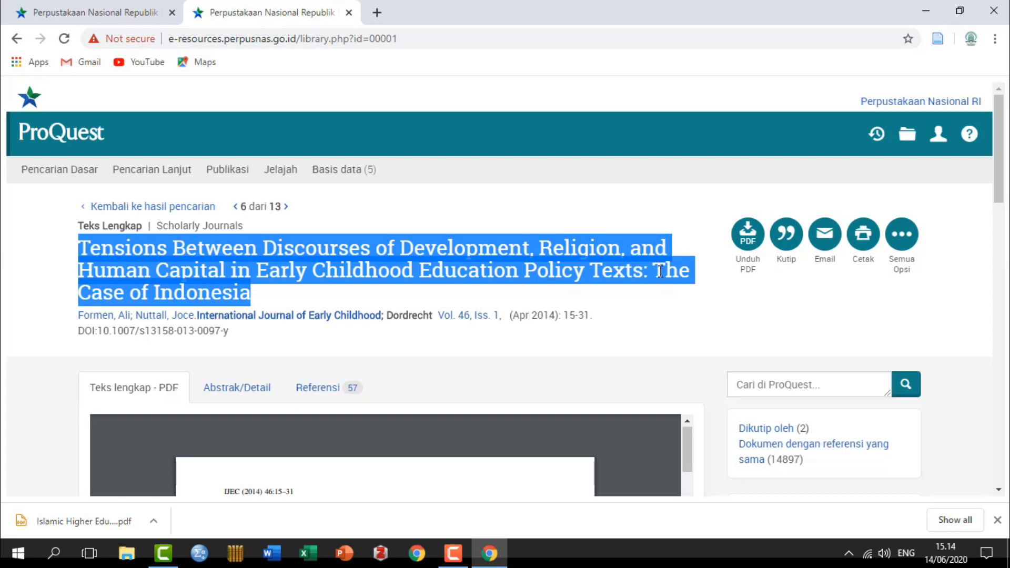
Step: Download the Tensions Between Discourses PDF to Panduan Perpusnas, named by its title without the colon
mouse_move(642, 465)
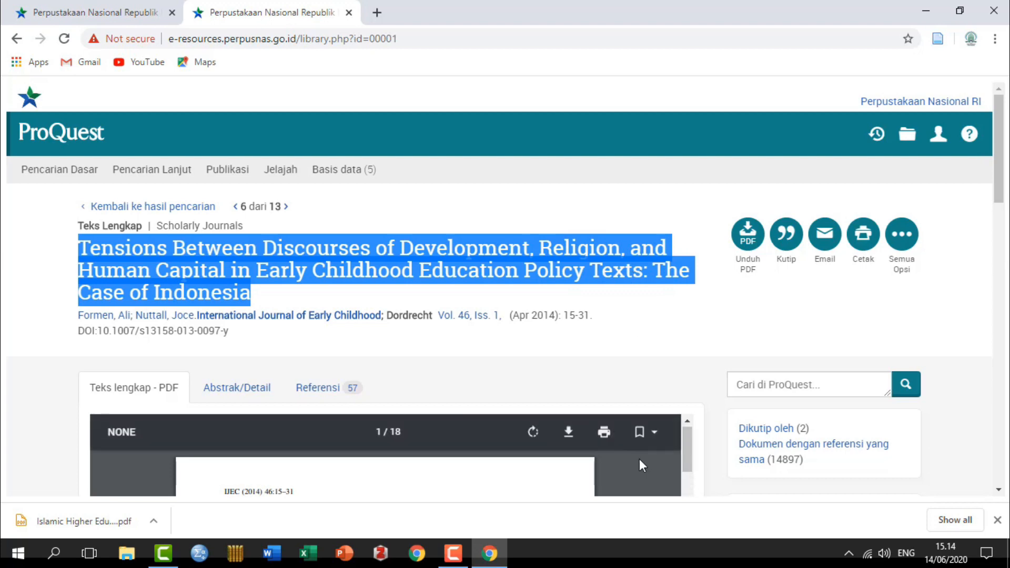
click(569, 434)
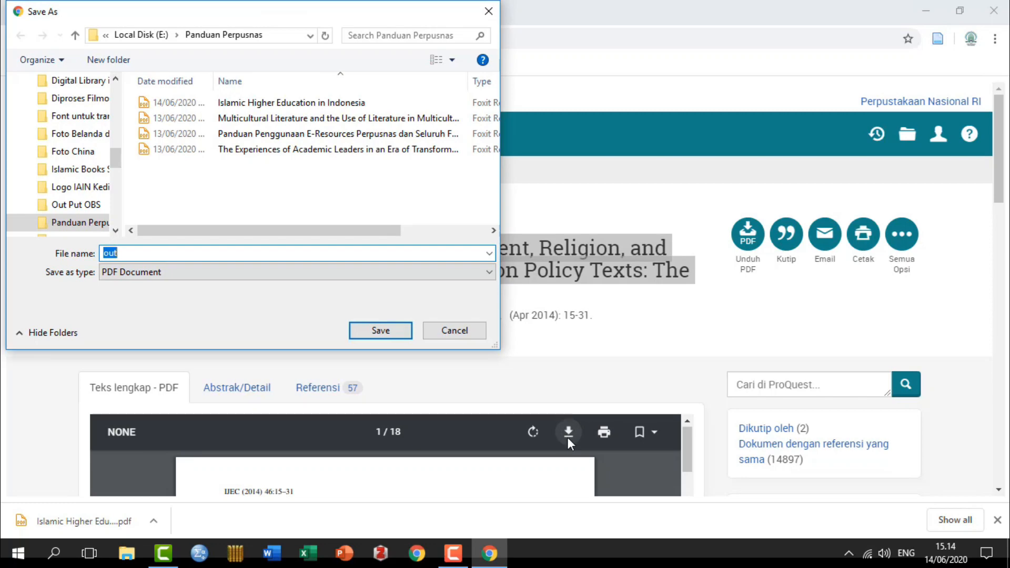
key(ctrl+v)
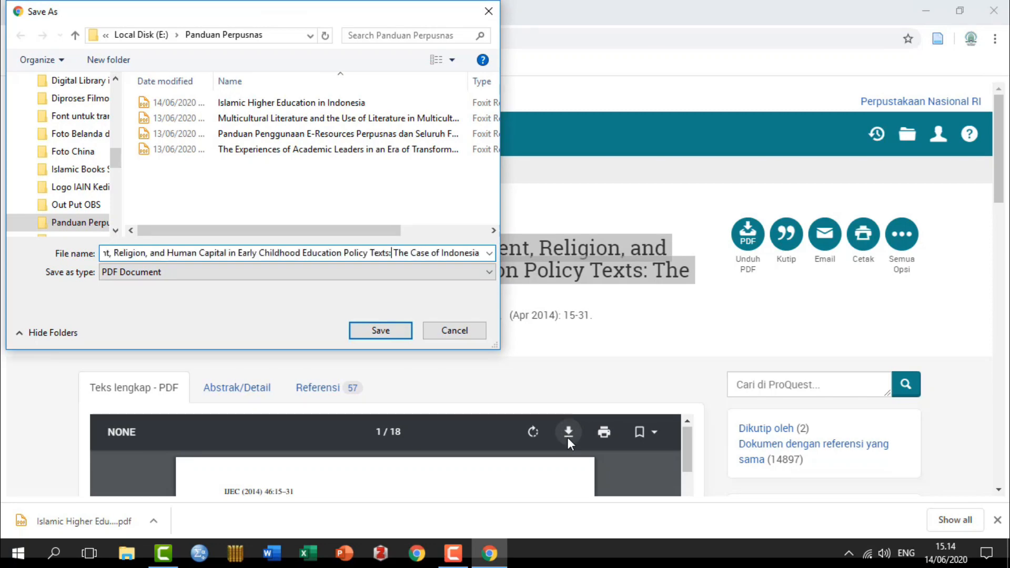
key(BackSpace)
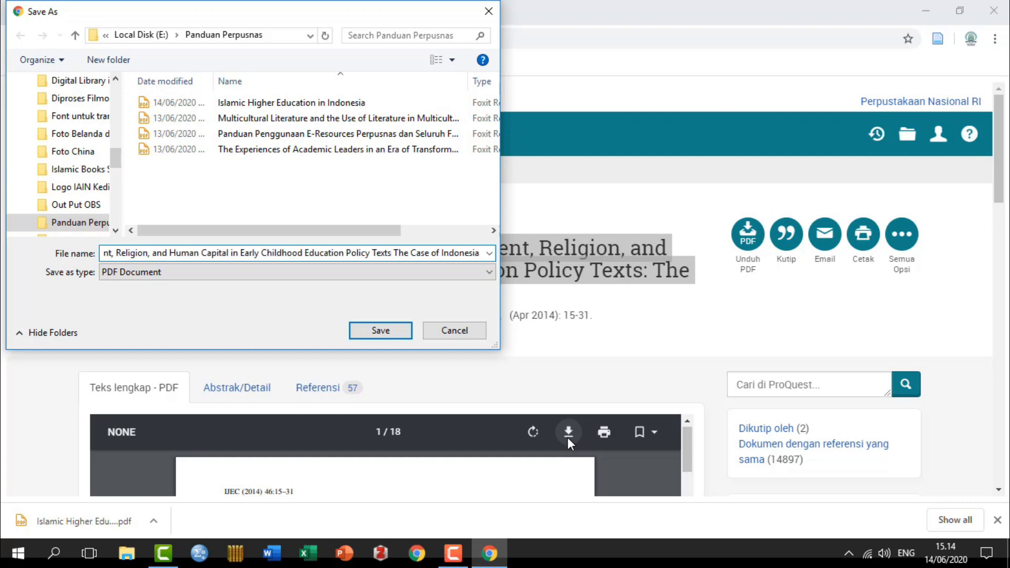
click(388, 332)
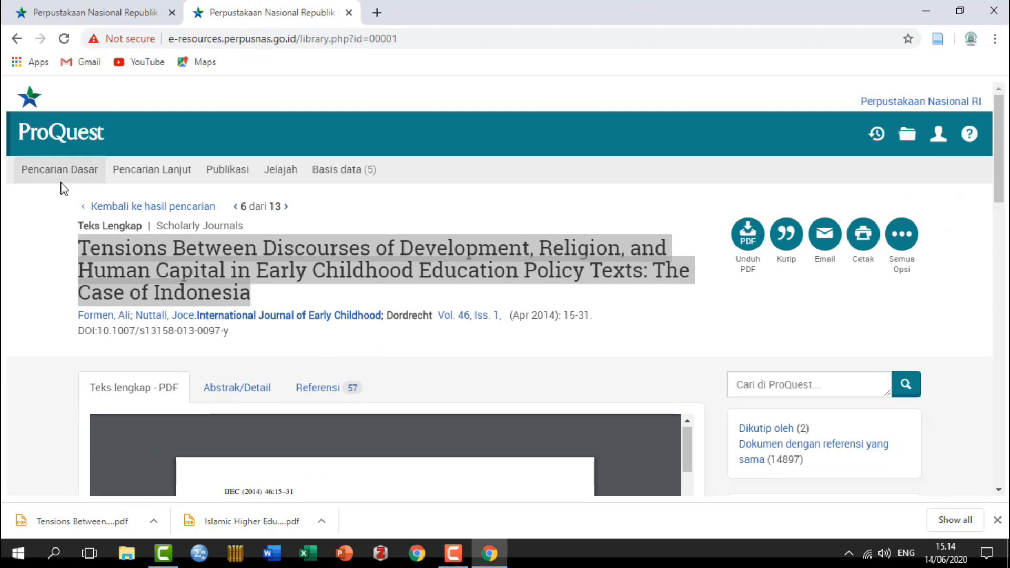
Step: In advanced search, enter Pesantren and limit publication date to after 2011
click(160, 179)
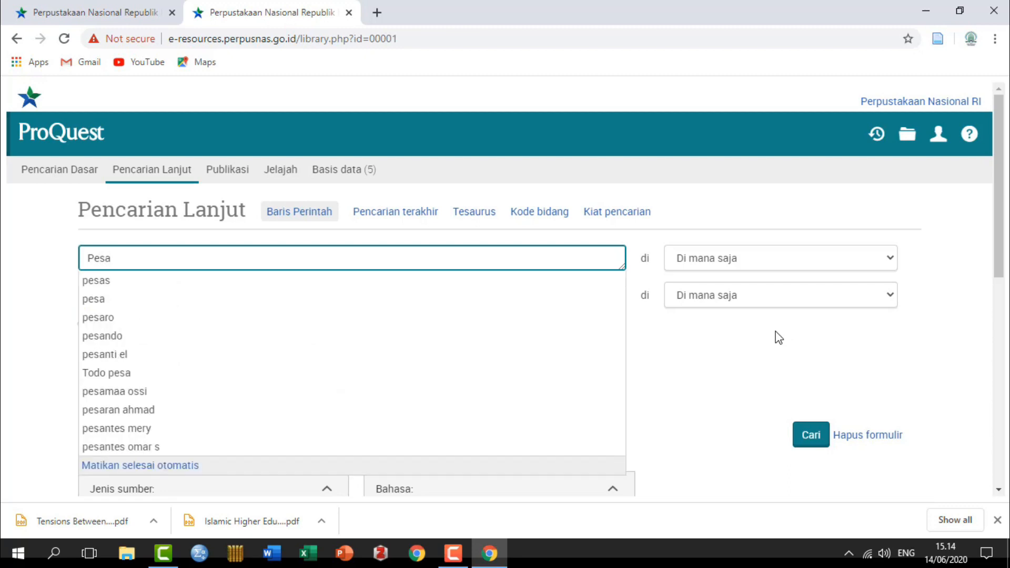
text(ren)
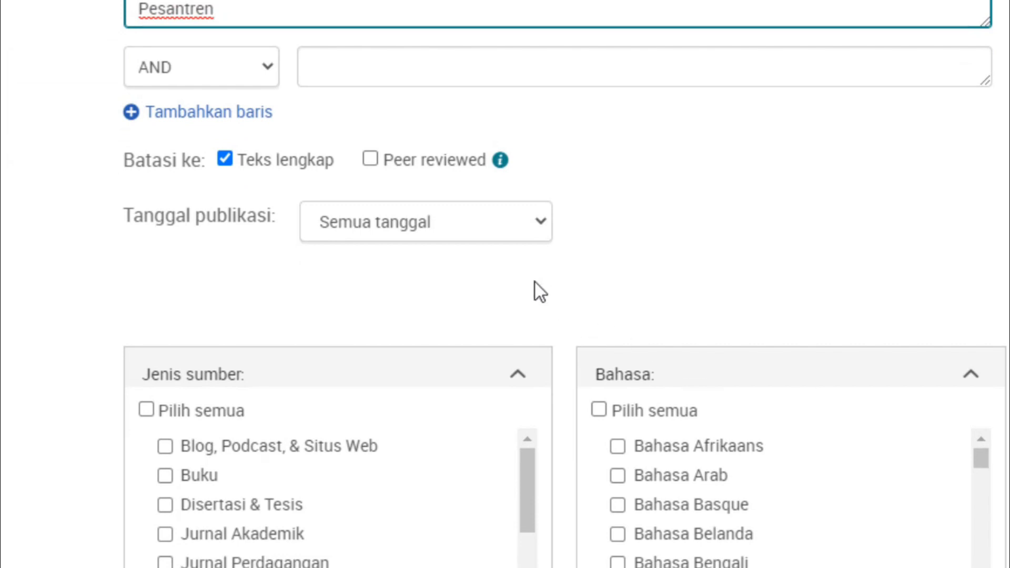
click(545, 221)
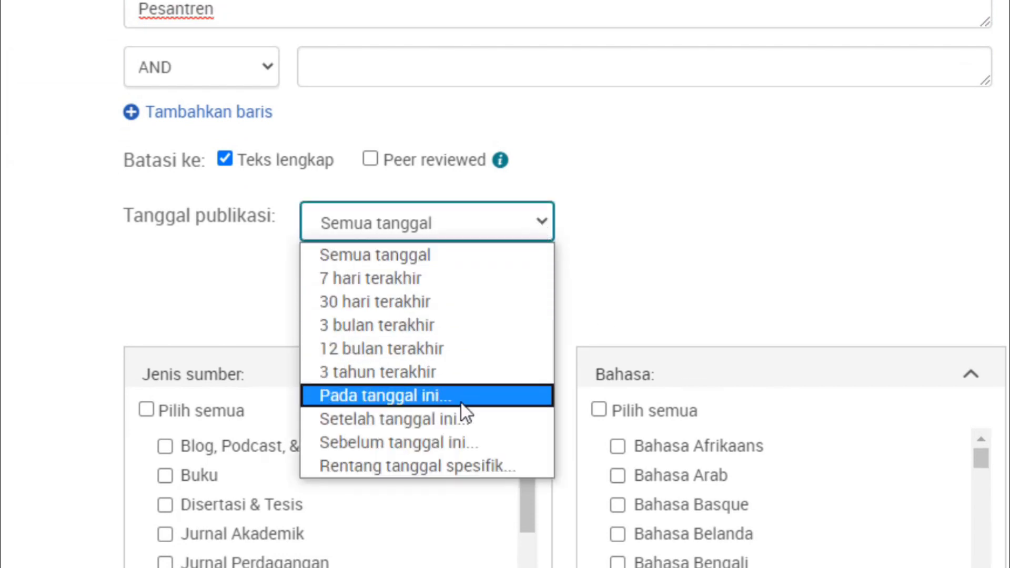
click(455, 424)
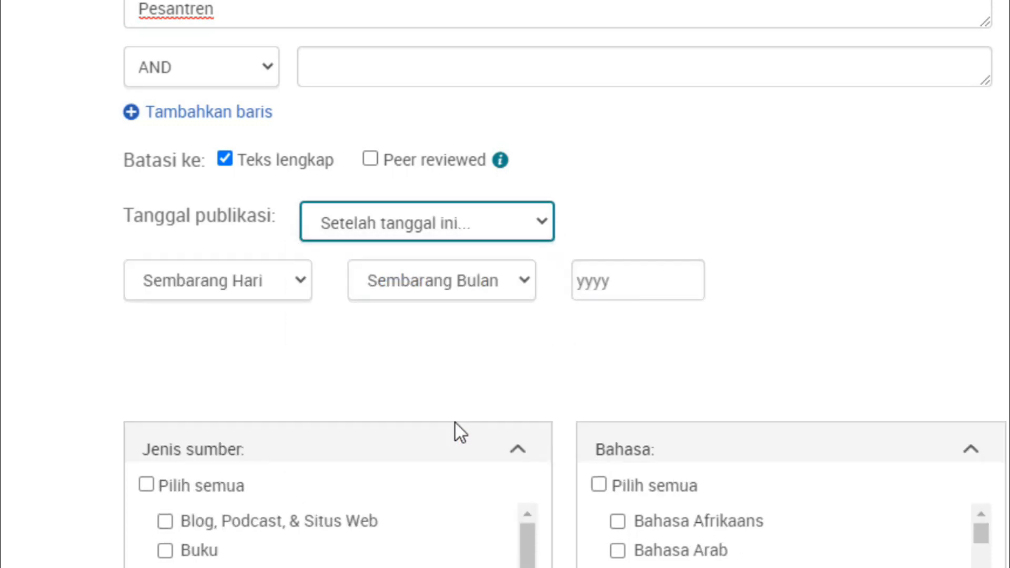
click(636, 282)
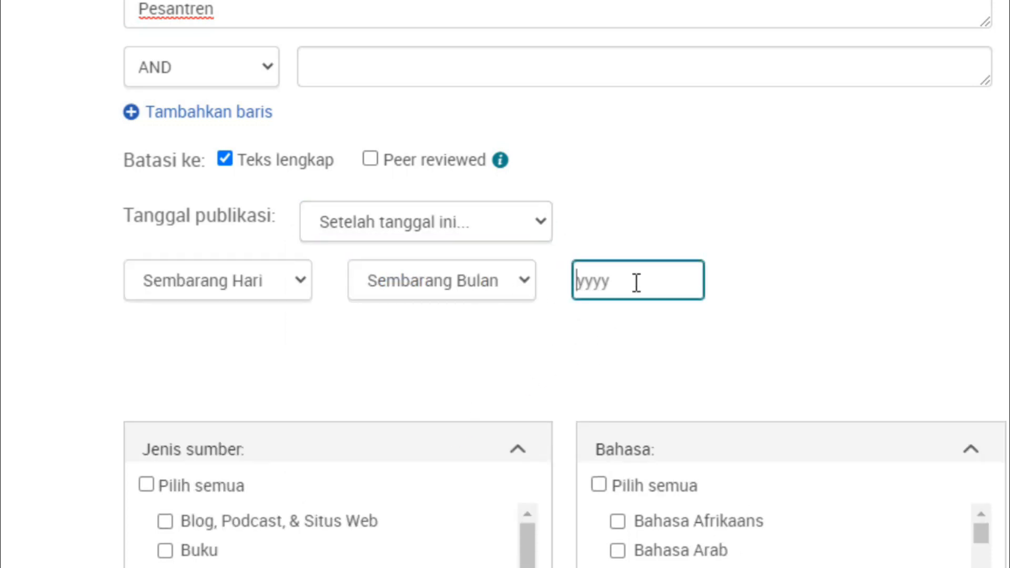
text(2011)
Step: Restrict sources to Disertasi & Tesis and Jurnal Akademik and run the search
scroll(186, 158, down, 4)
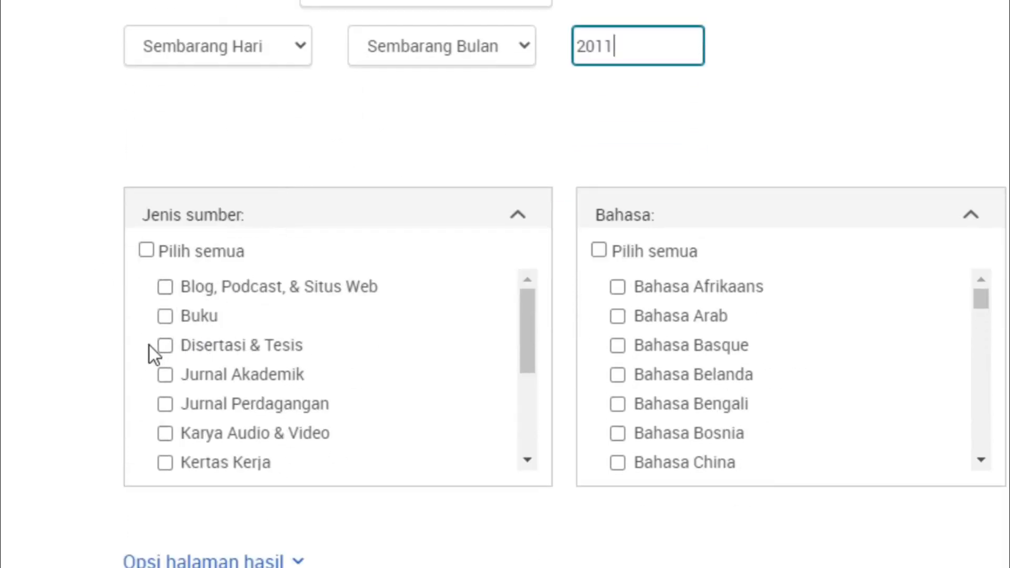
click(166, 347)
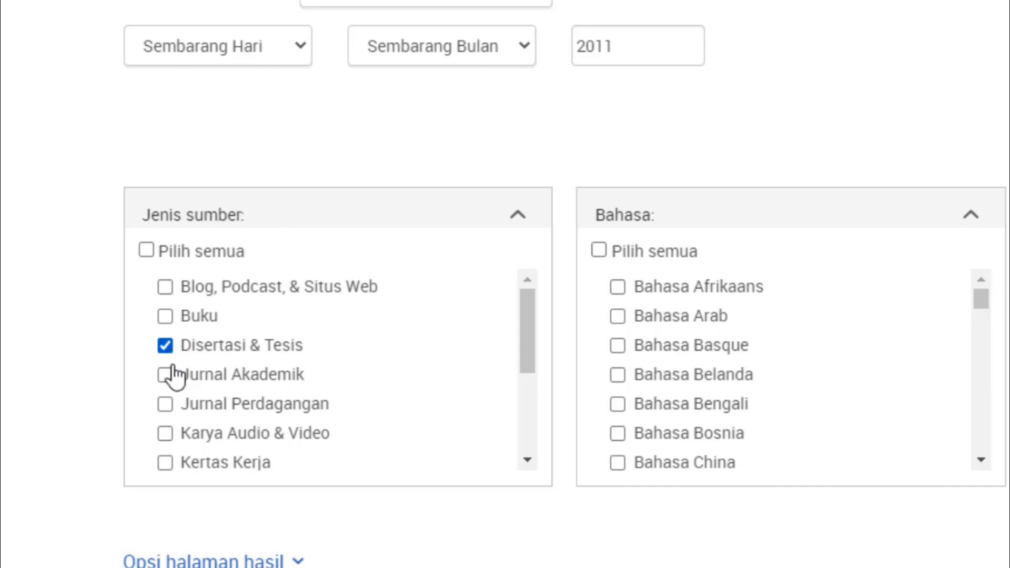
click(172, 376)
scroll(505, 284, down, 5)
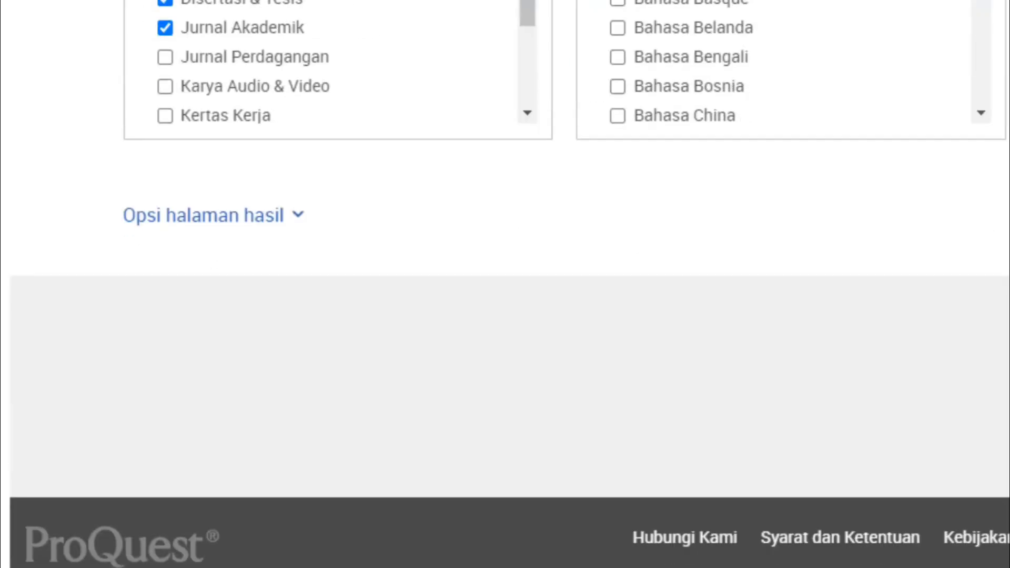
scroll(506, 285, up, 7)
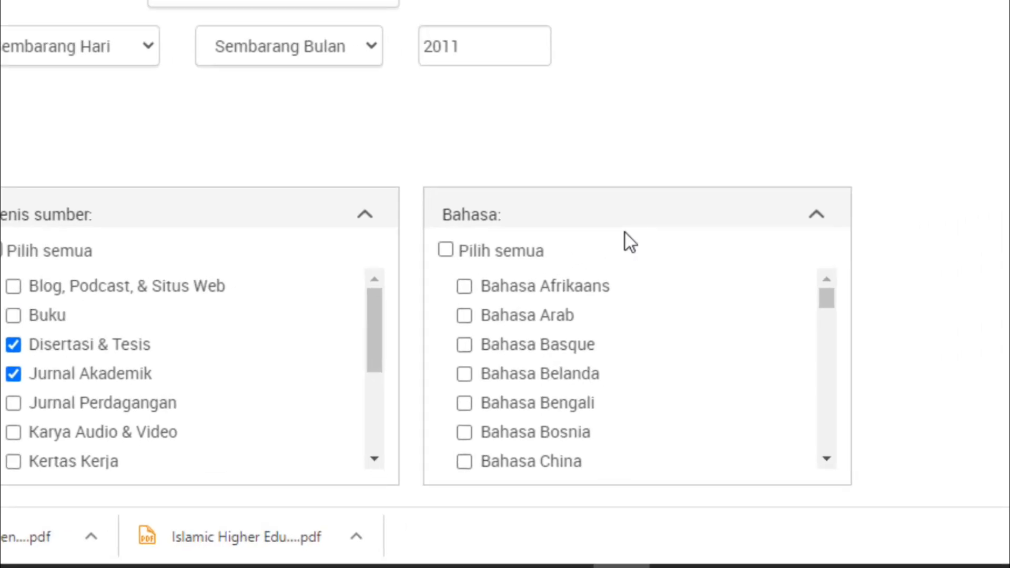
click(537, 234)
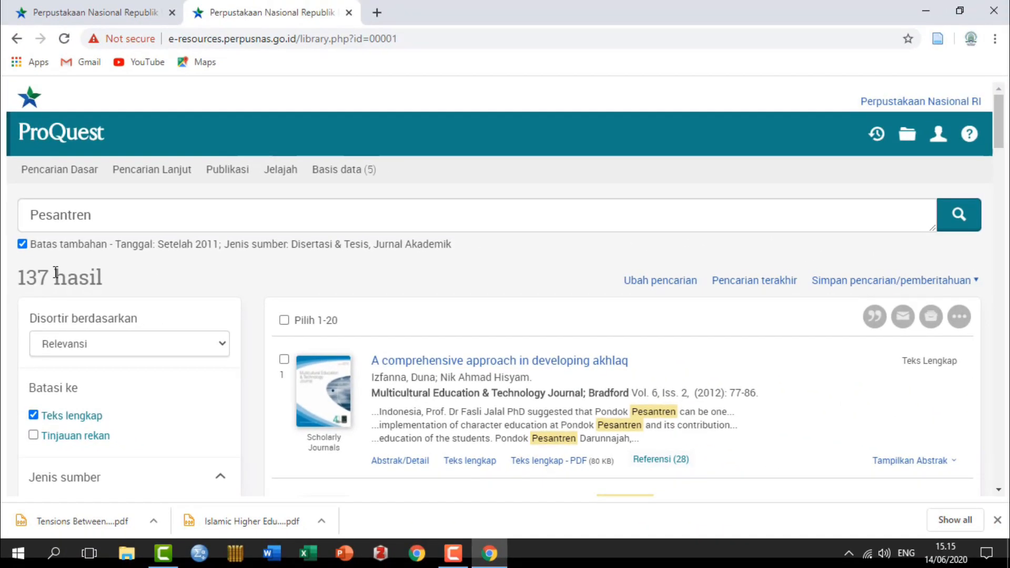
Step: Scroll the 137 results down to result 6, 'Political Theology and Democratization'
scroll(517, 421, down, 8)
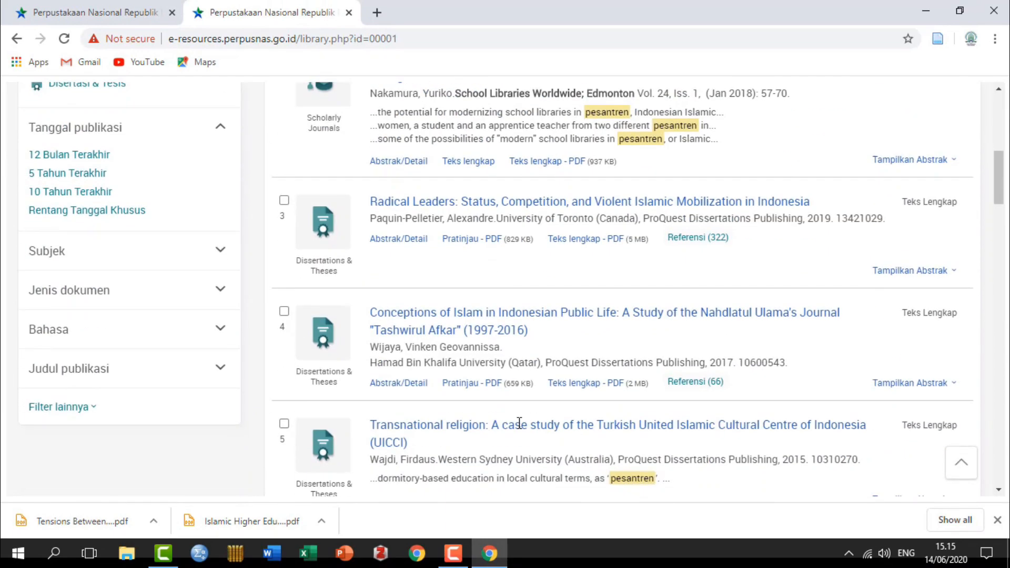
scroll(520, 423, down, 7)
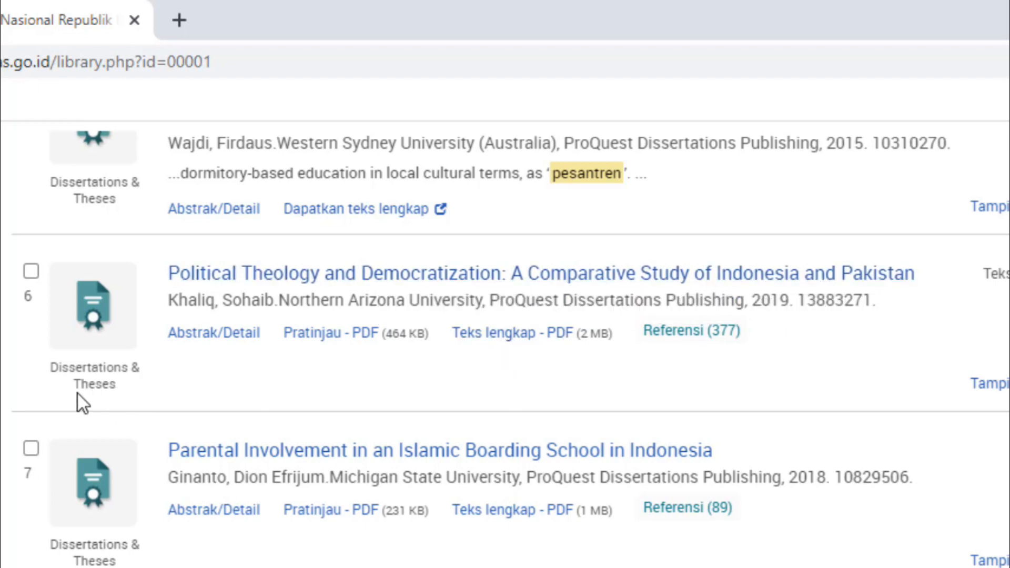
Step: Save the 'Political Theology and Democratization' PDF to Panduan Perpusnas under its title, colon fixed
click(504, 336)
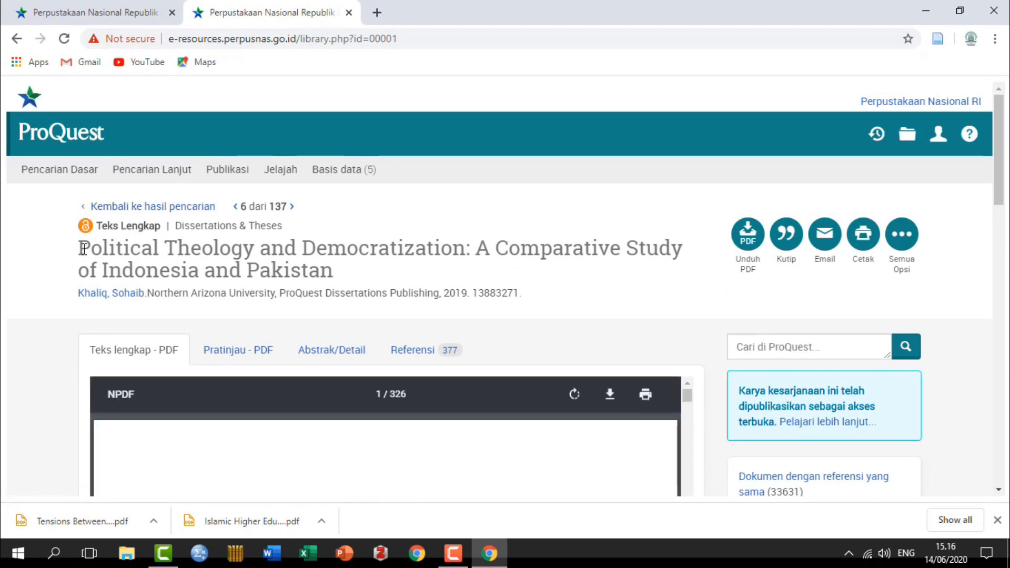
drag(80, 247, 336, 280)
key(ctrl+c)
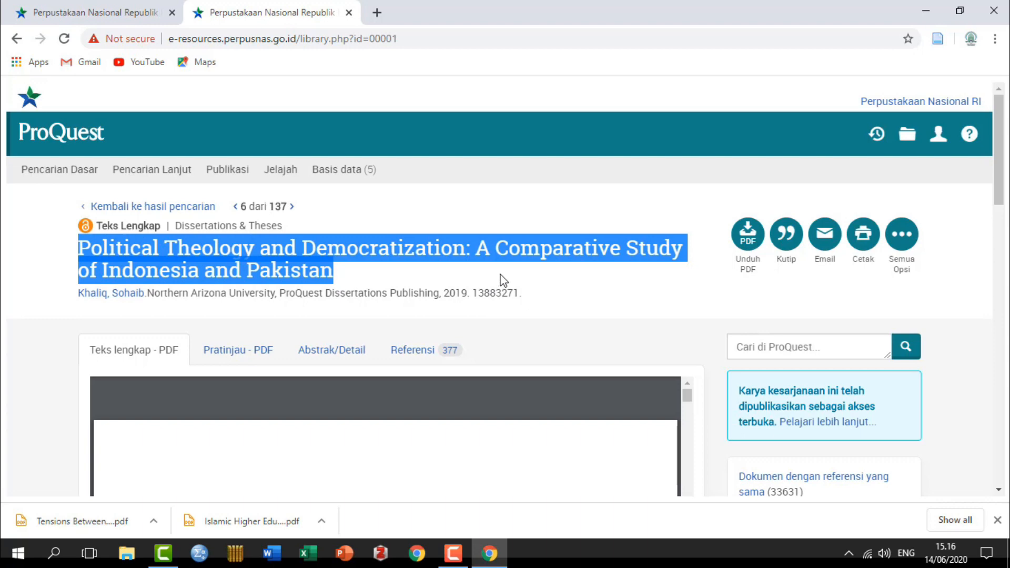
mouse_move(611, 432)
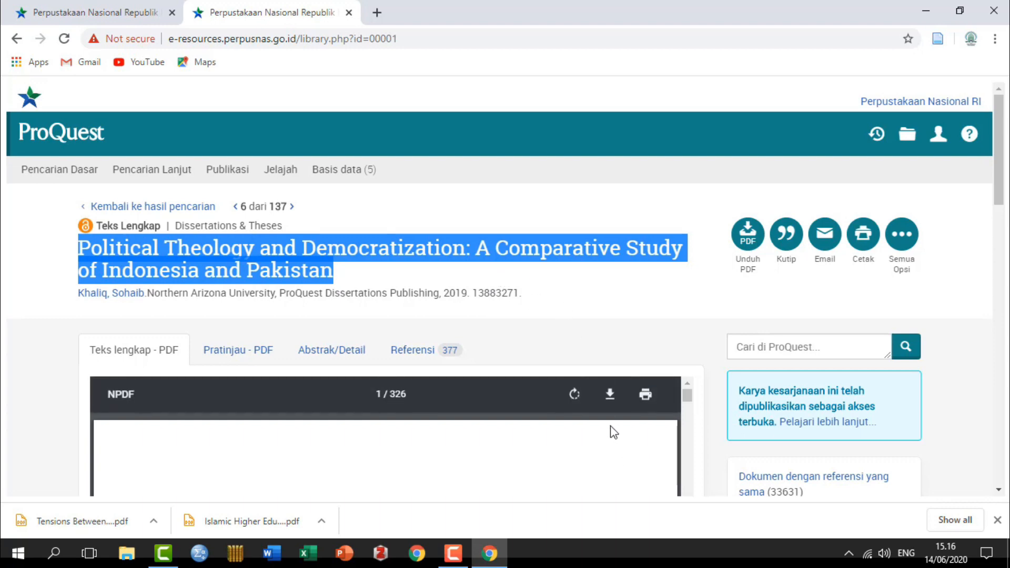
click(611, 396)
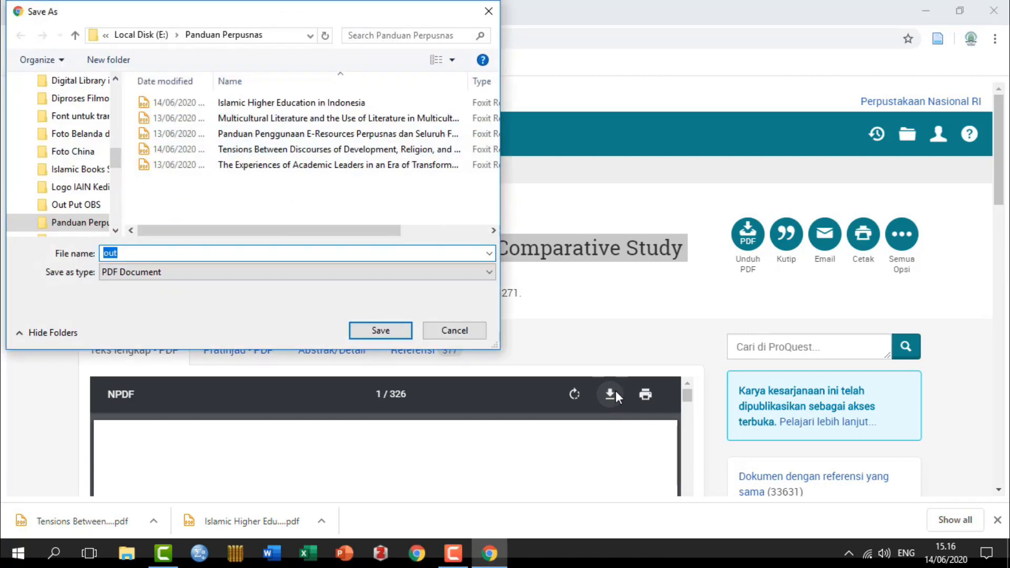
key(ctrl+v)
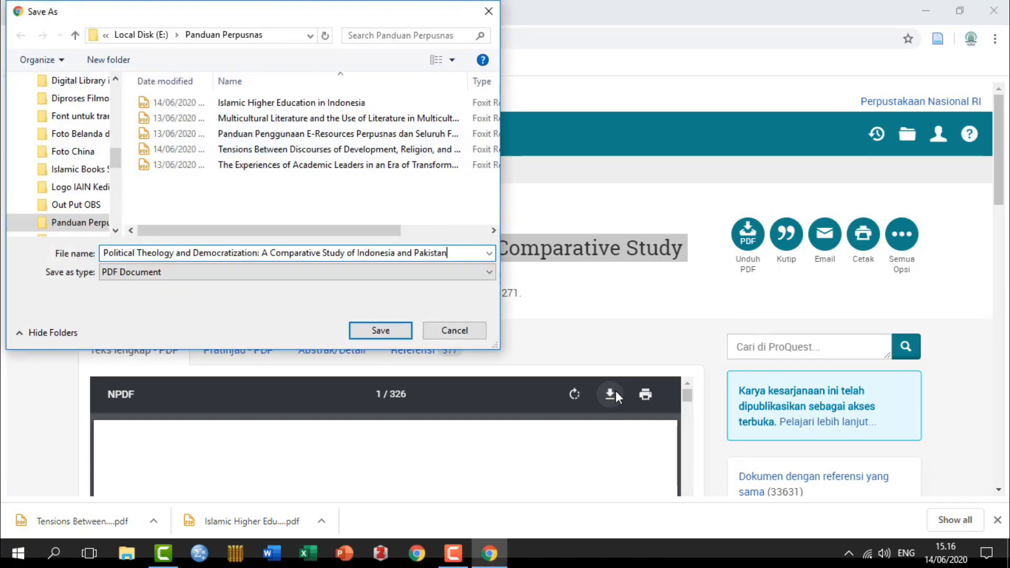
key(Left)
key(Left)
key(Left)
key(Left)
key(Left)
key(Left)
key(Left)
key(Left)
key(Left)
key(Left)
key(Left)
key(Left)
key(Left)
key(Left)
key(Left)
key(Left)
key(Left)
key(Left)
key(Left)
key(Left)
key(Left)
key(Left)
key(Left)
key(Left)
key(Left)
key(Left)
key(Left)
key(Left)
key(Left)
key(Left)
key(shift+Left)
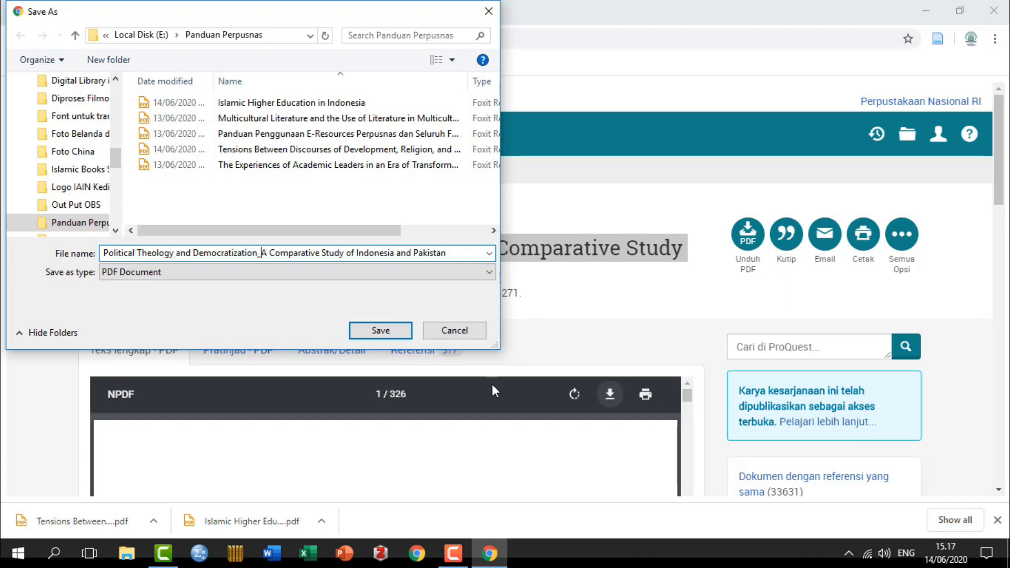
click(381, 330)
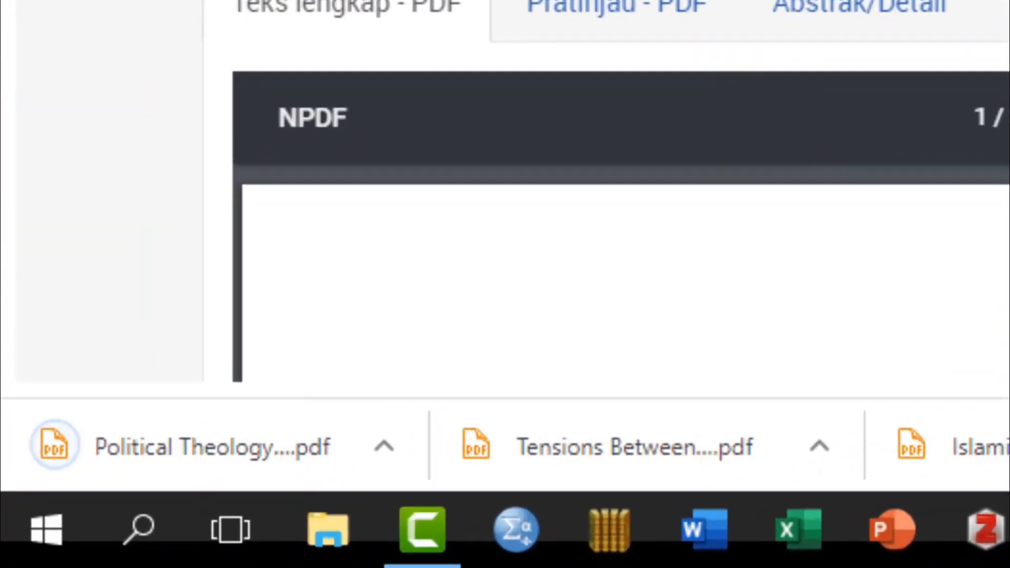